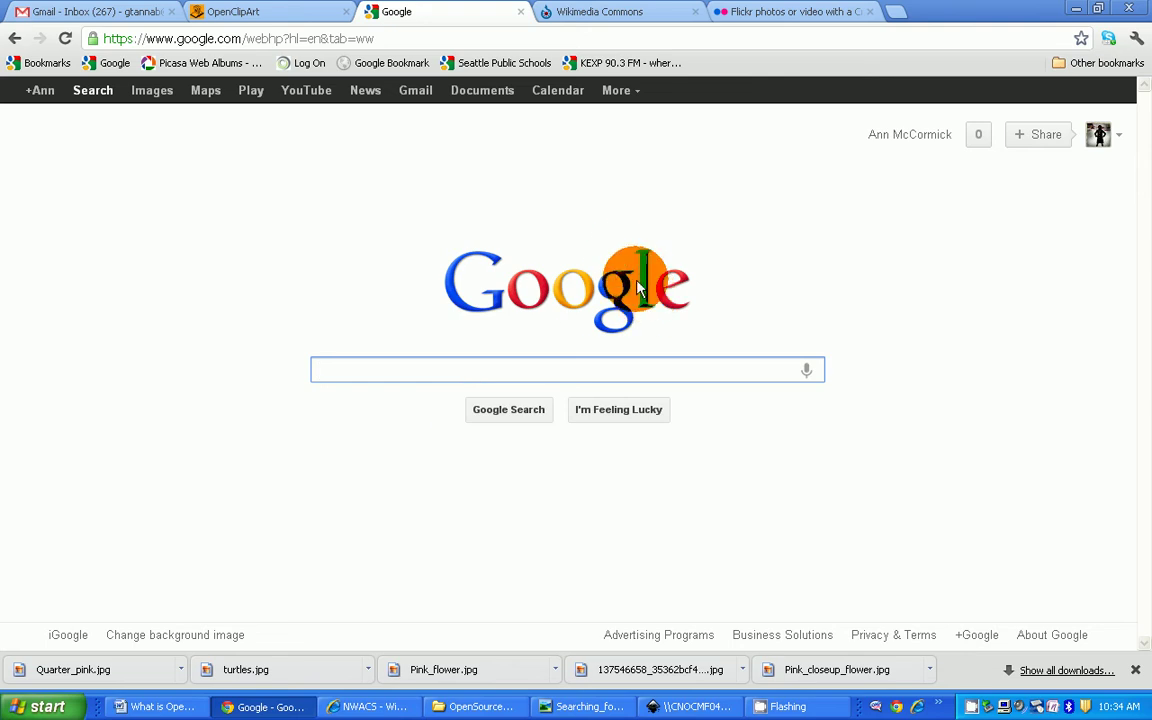
# Step: Search Google Images for "flower"
pyautogui.click(150, 92)
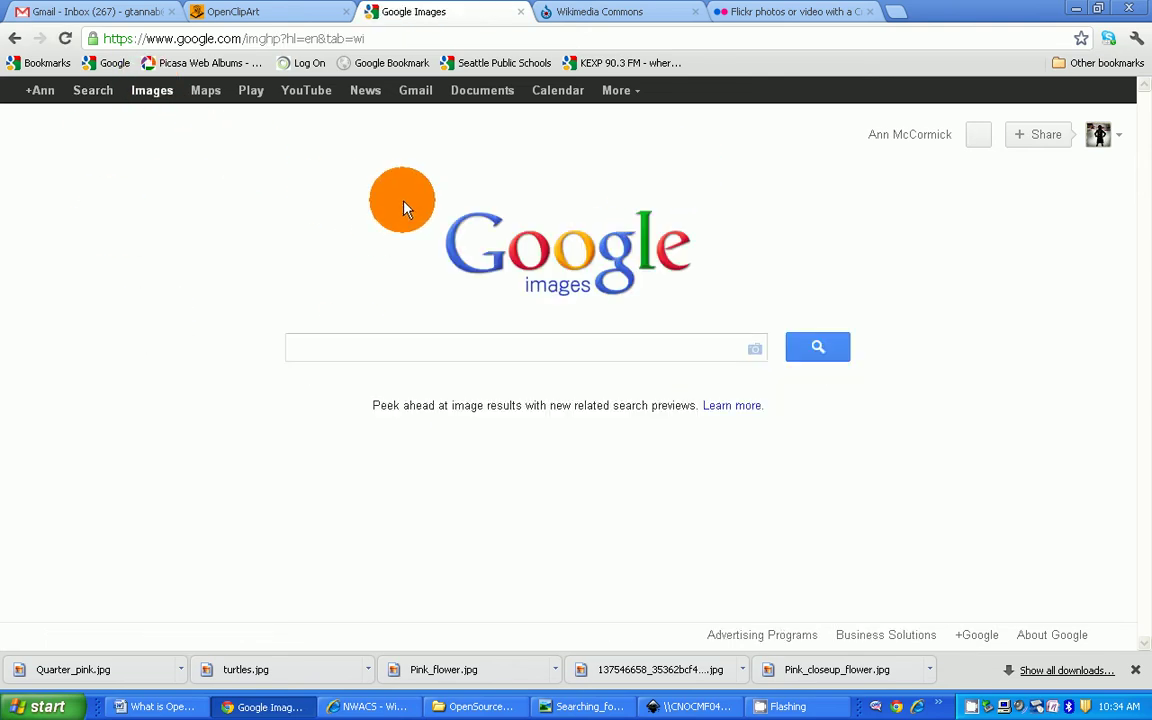
pyautogui.write('flowr')
pyautogui.press('BackSpace')
pyautogui.write('er')
pyautogui.press('Return')
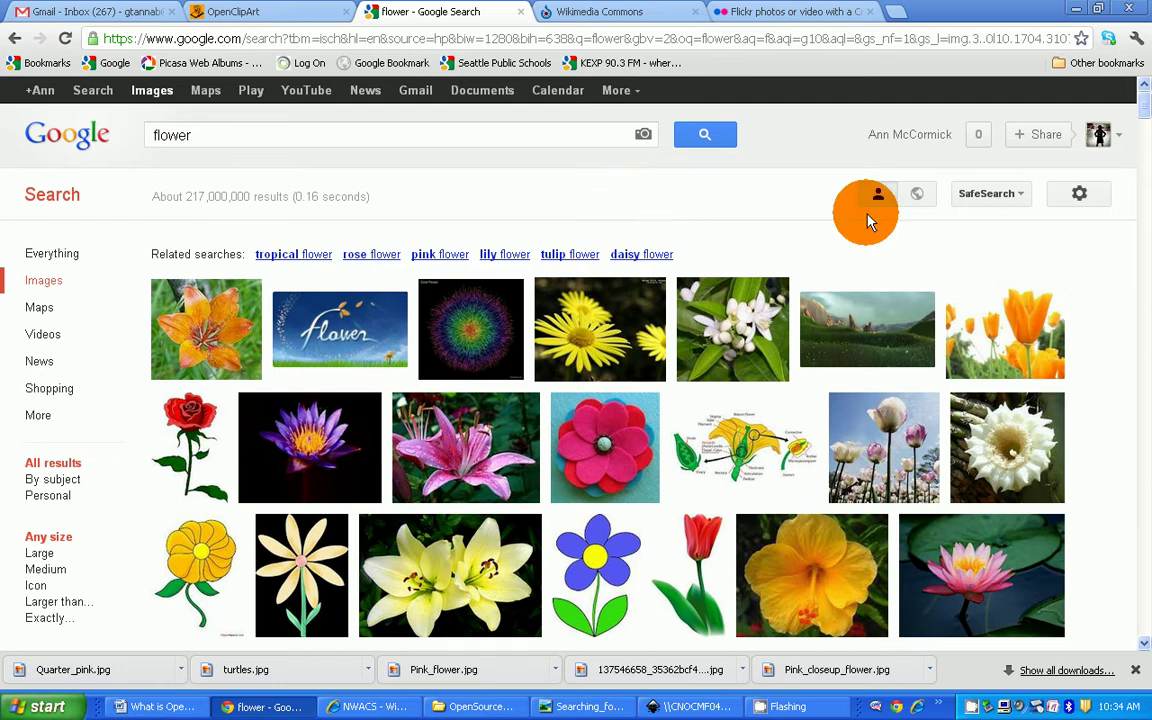
# Step: Open the advanced image search for this query and review the available image types and file formats
pyautogui.click(1080, 195)
pyautogui.click(1047, 250)
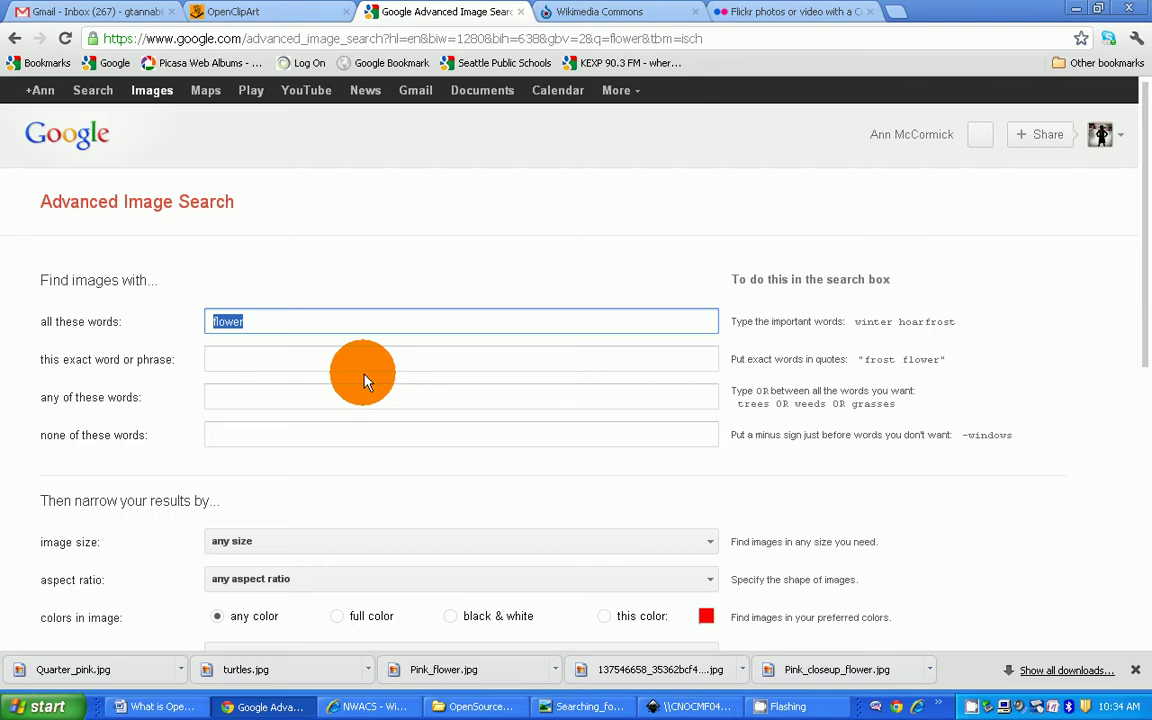
pyautogui.scroll(-3, 363, 380)
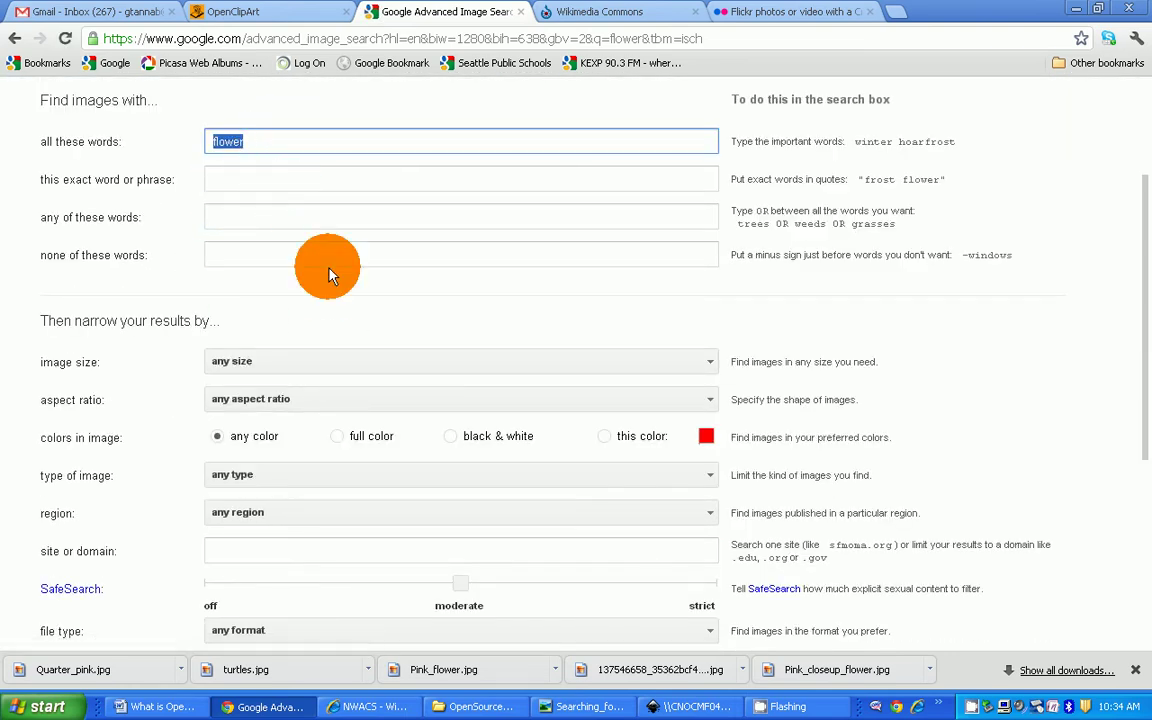
pyautogui.scroll(-3, 373, 360)
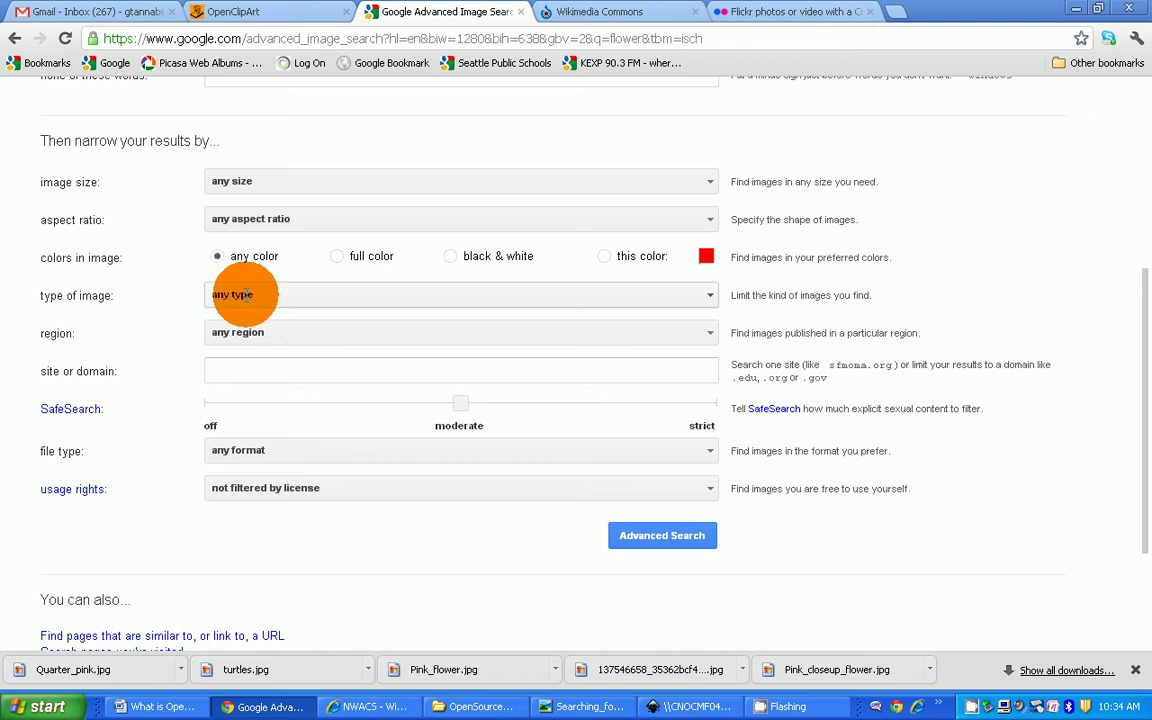
pyautogui.click(262, 301)
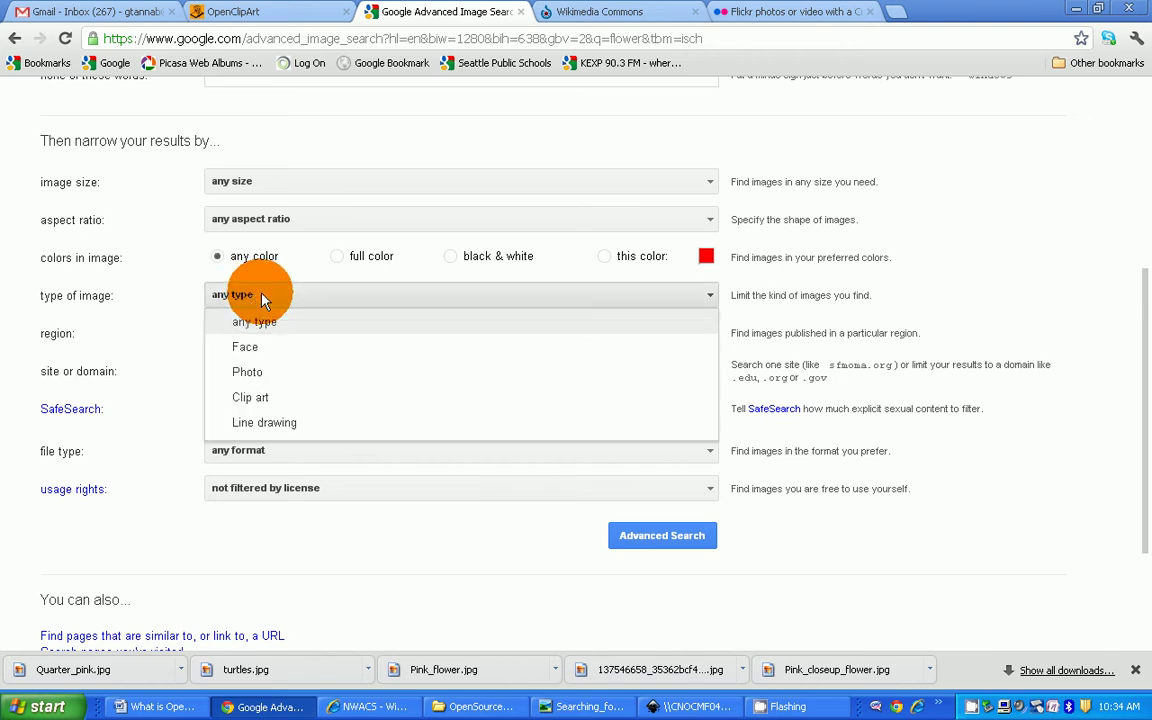
pyautogui.click(262, 300)
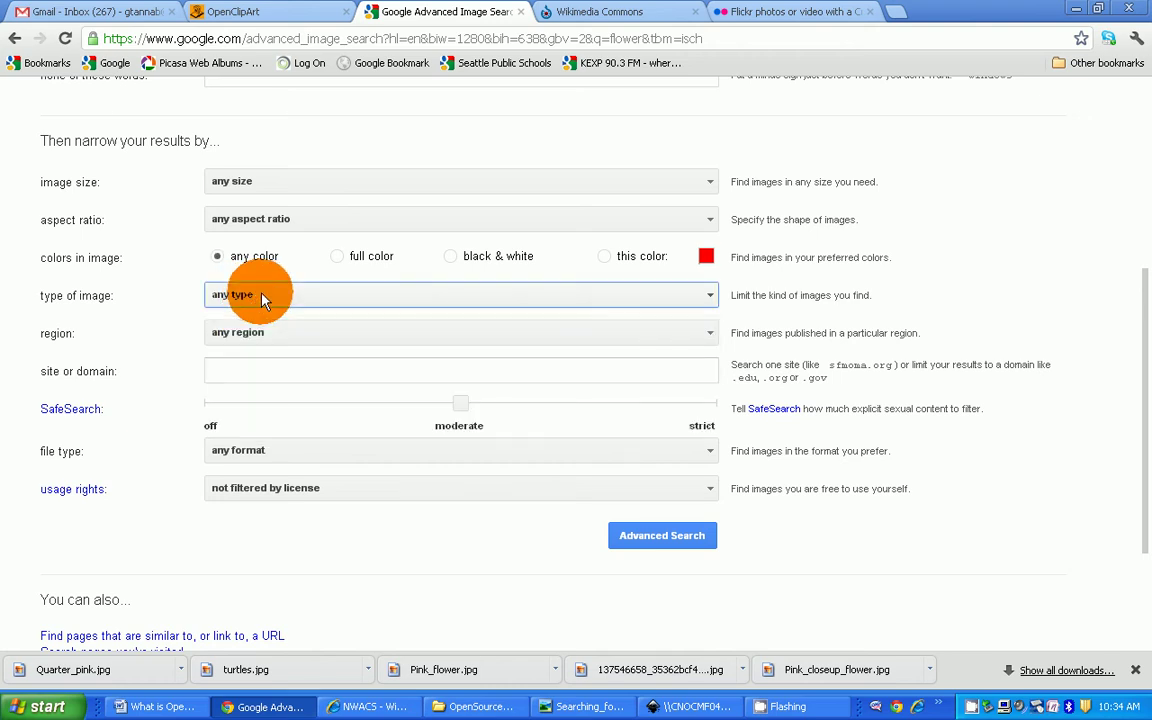
pyautogui.click(275, 457)
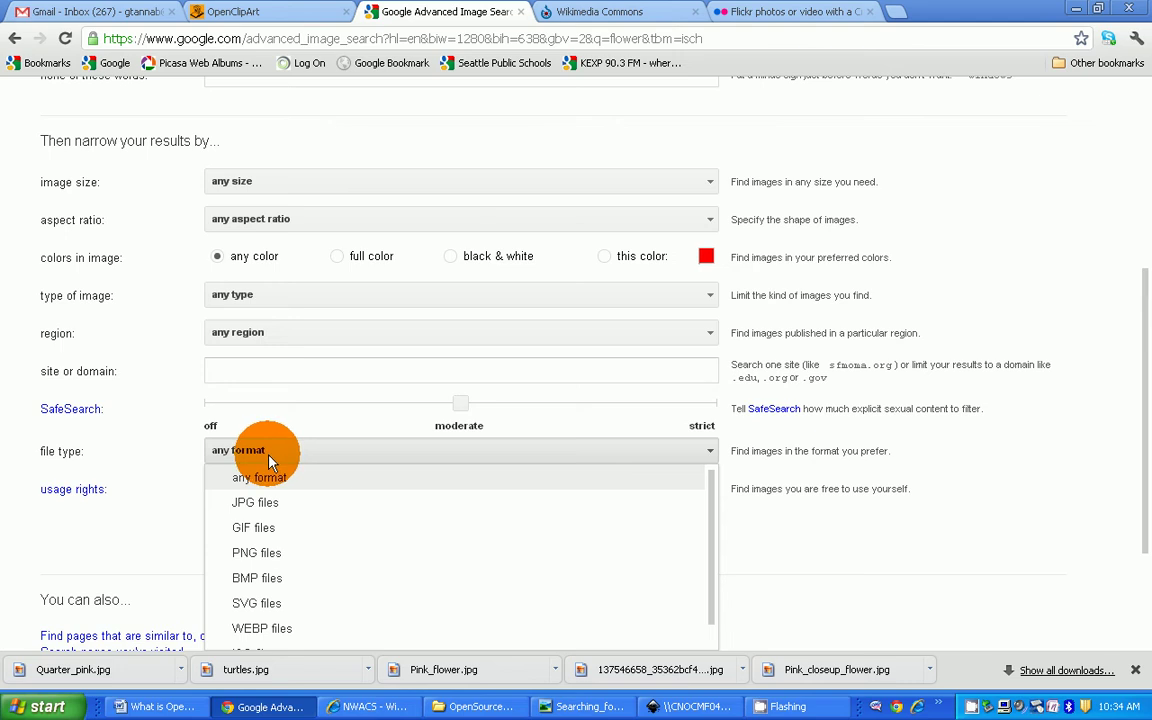
pyautogui.click(282, 453)
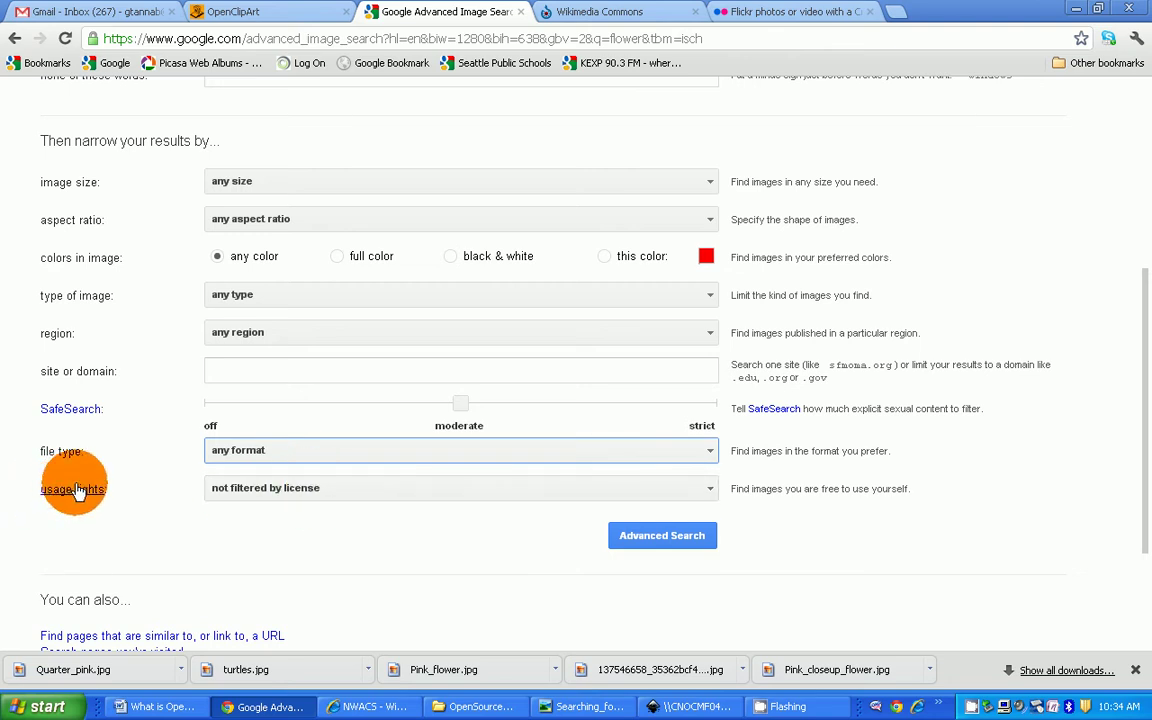
# Step: Set the usage rights to "free to use or share" and run the advanced search
pyautogui.click(315, 487)
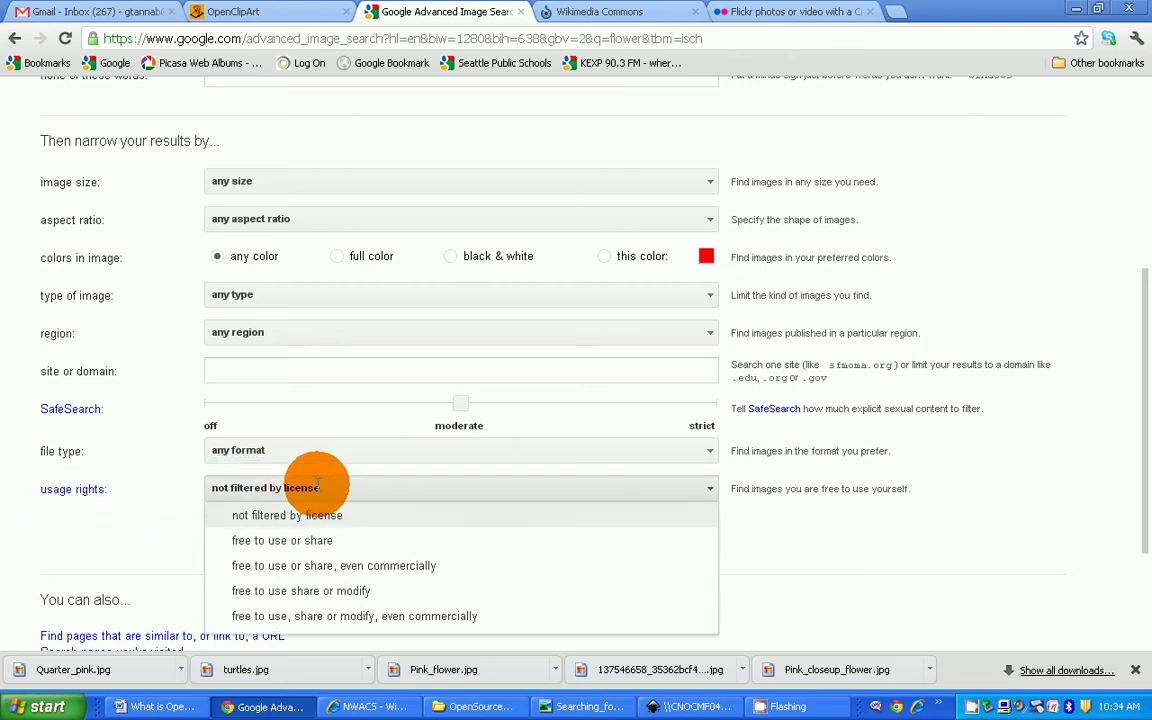
pyautogui.click(288, 540)
pyautogui.click(665, 537)
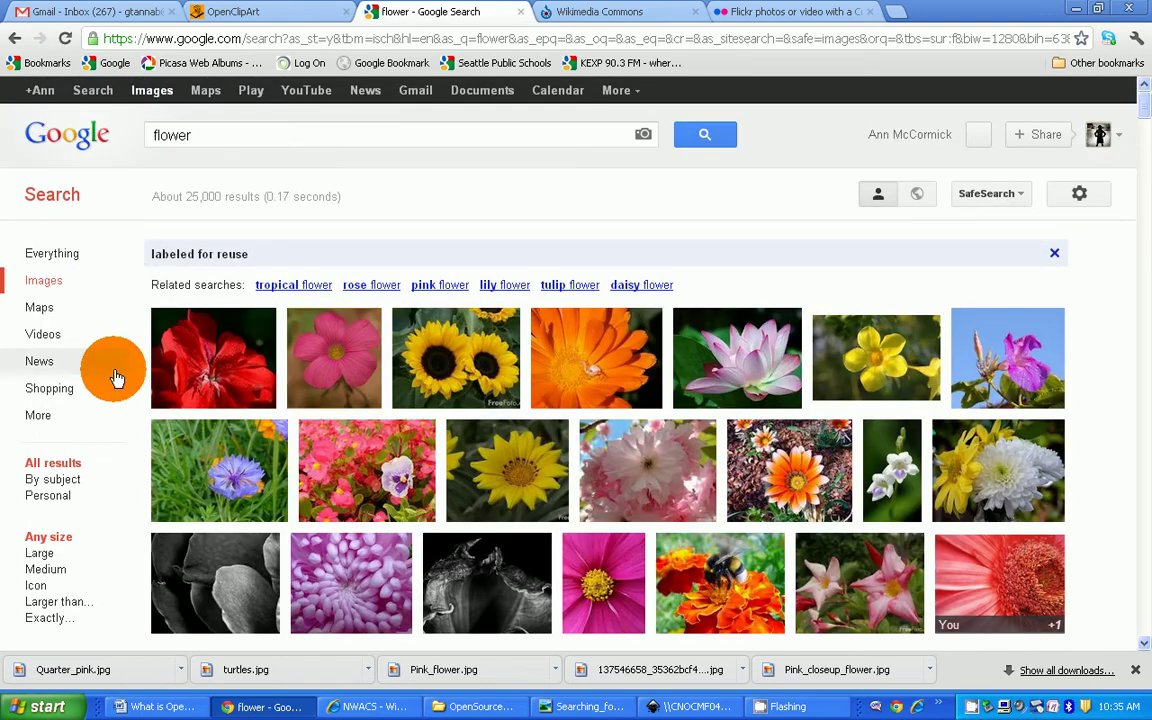
# Step: Open the red flower in Balboa Park result and dismiss its enlarged preview to reach the source page on public-domain-image.com
pyautogui.moveTo(165, 370)
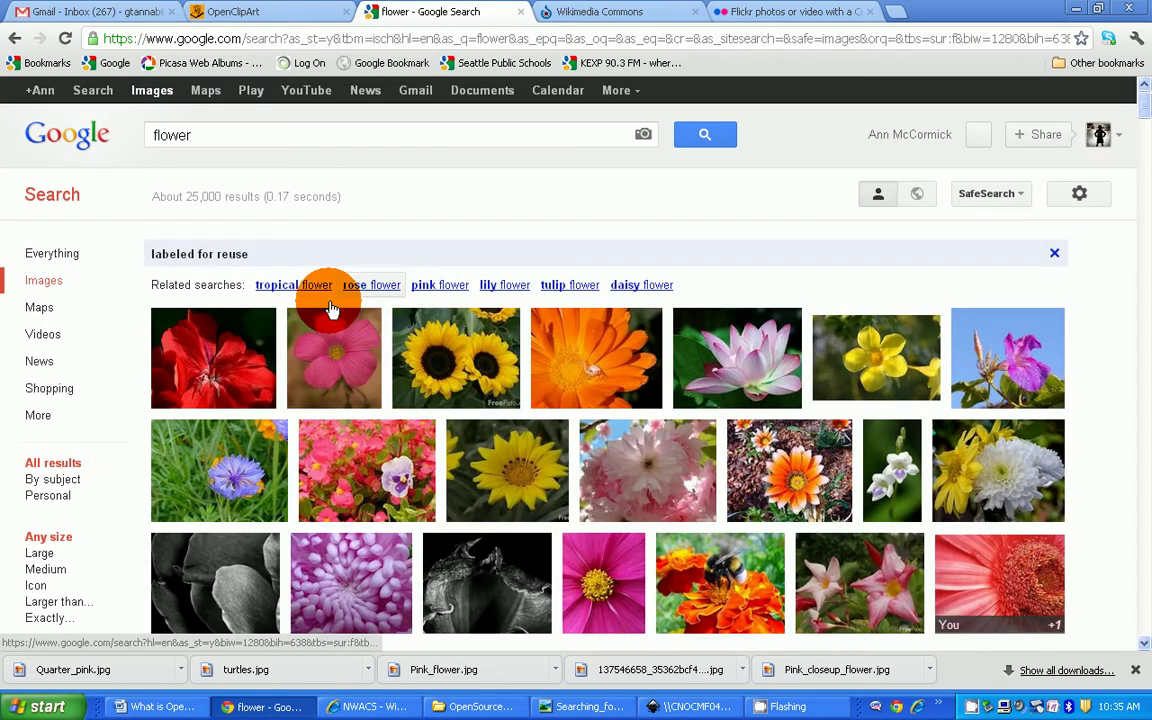
pyautogui.moveTo(234, 362)
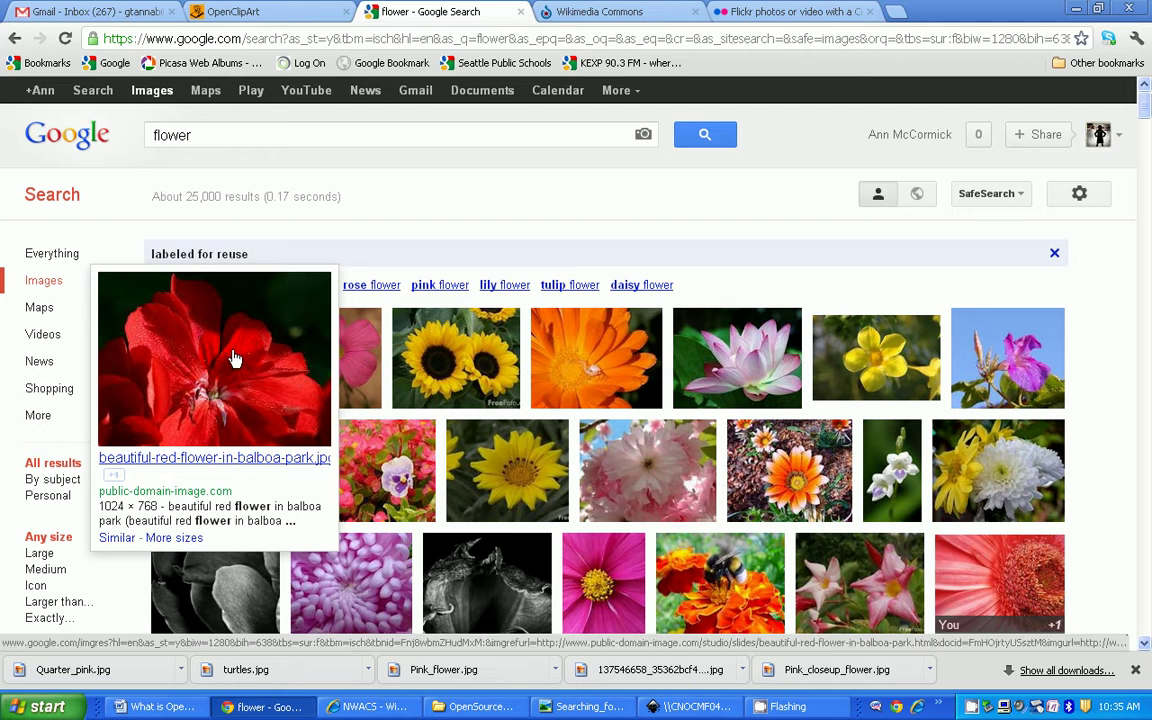
pyautogui.click(234, 358)
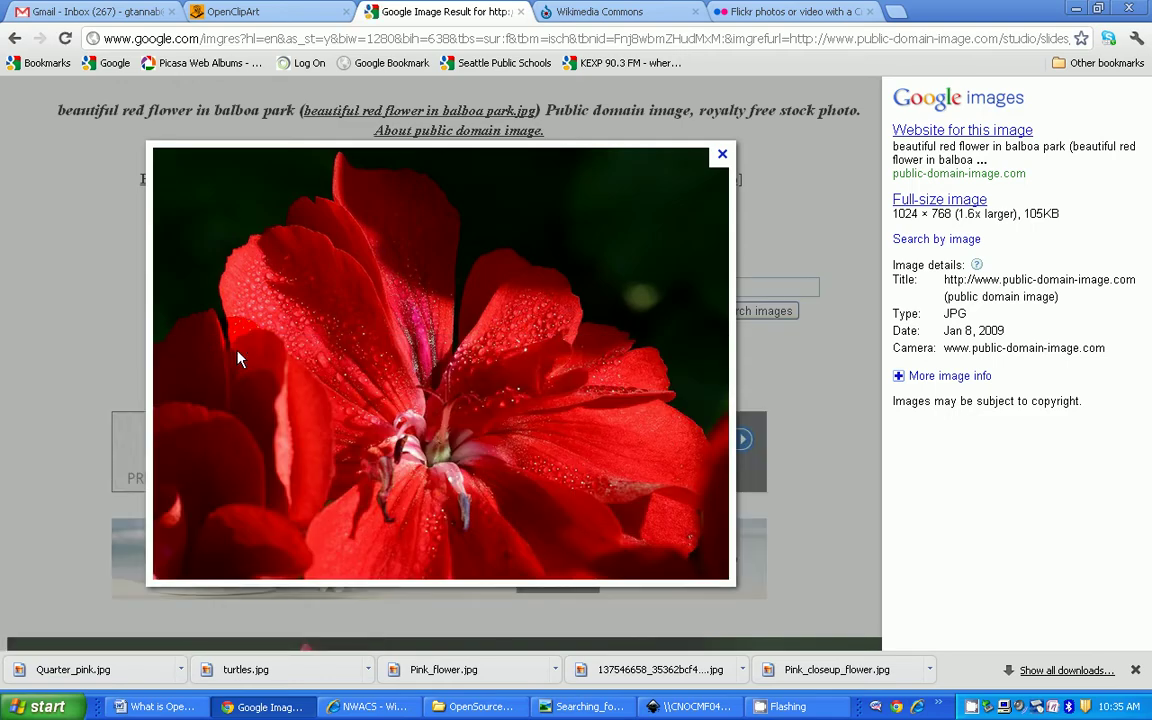
pyautogui.click(720, 155)
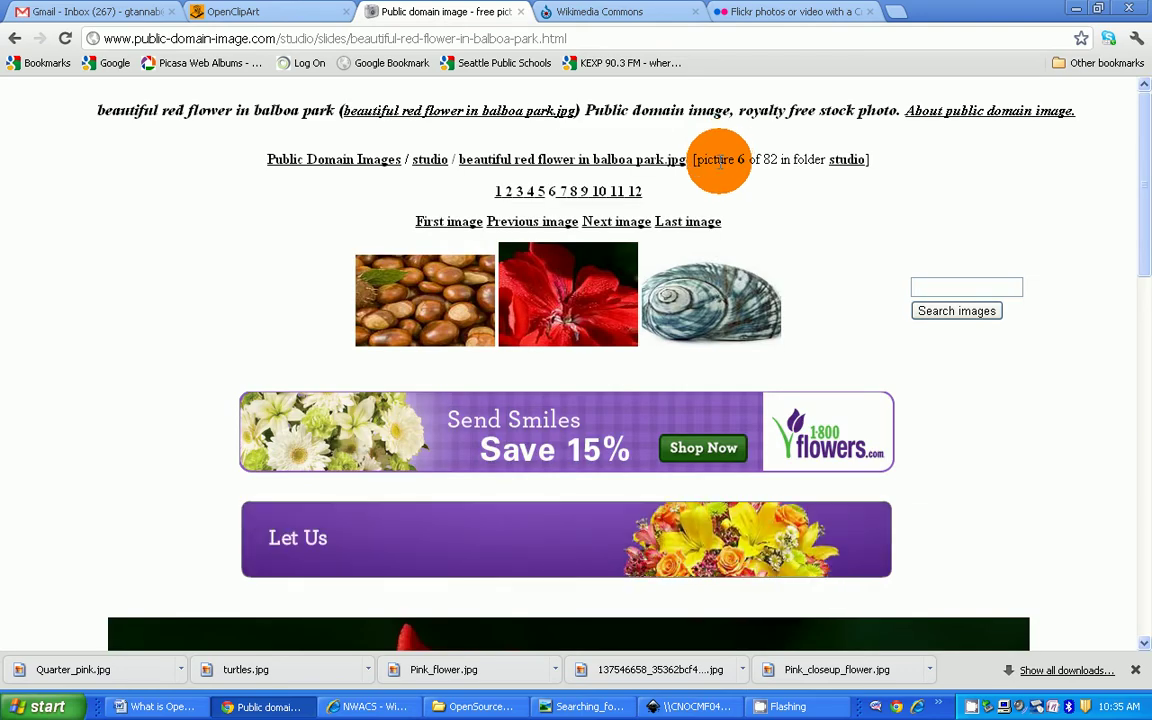
# Step: Examine the red flower image page, including its download, photographer, copyright and usage details
pyautogui.scroll(-5, 300, 285)
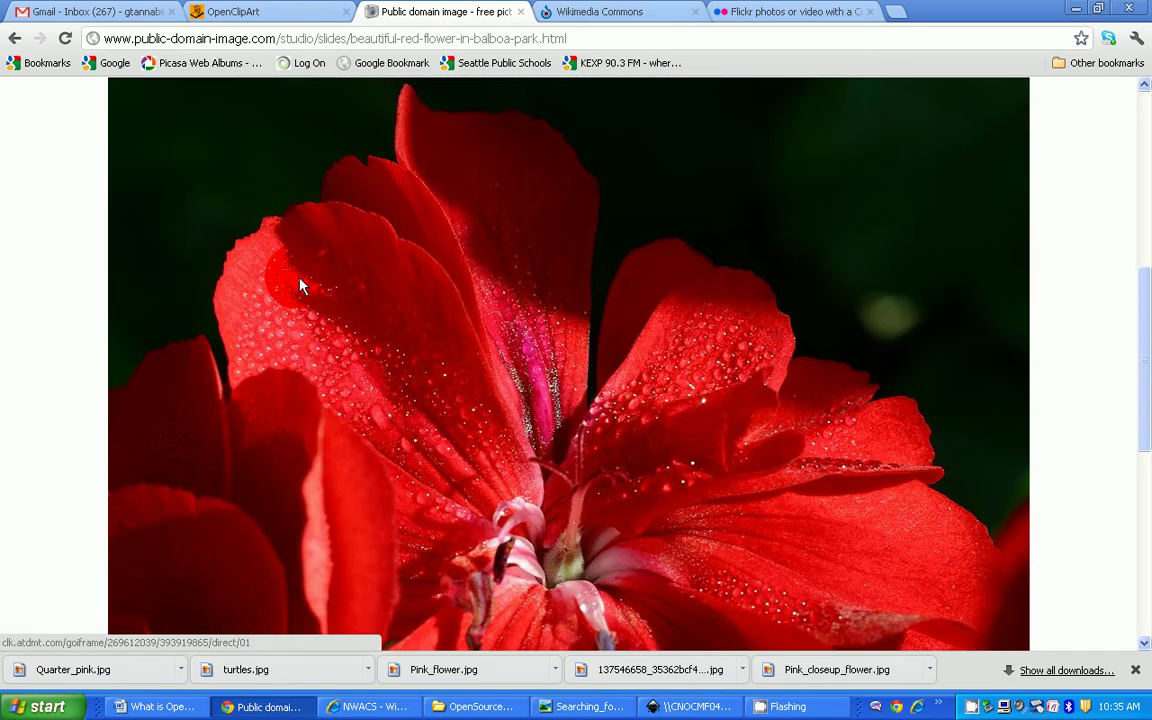
pyautogui.scroll(-2, 300, 285)
pyautogui.scroll(3, 300, 285)
pyautogui.scroll(-3, 299, 283)
pyautogui.scroll(-4, 299, 283)
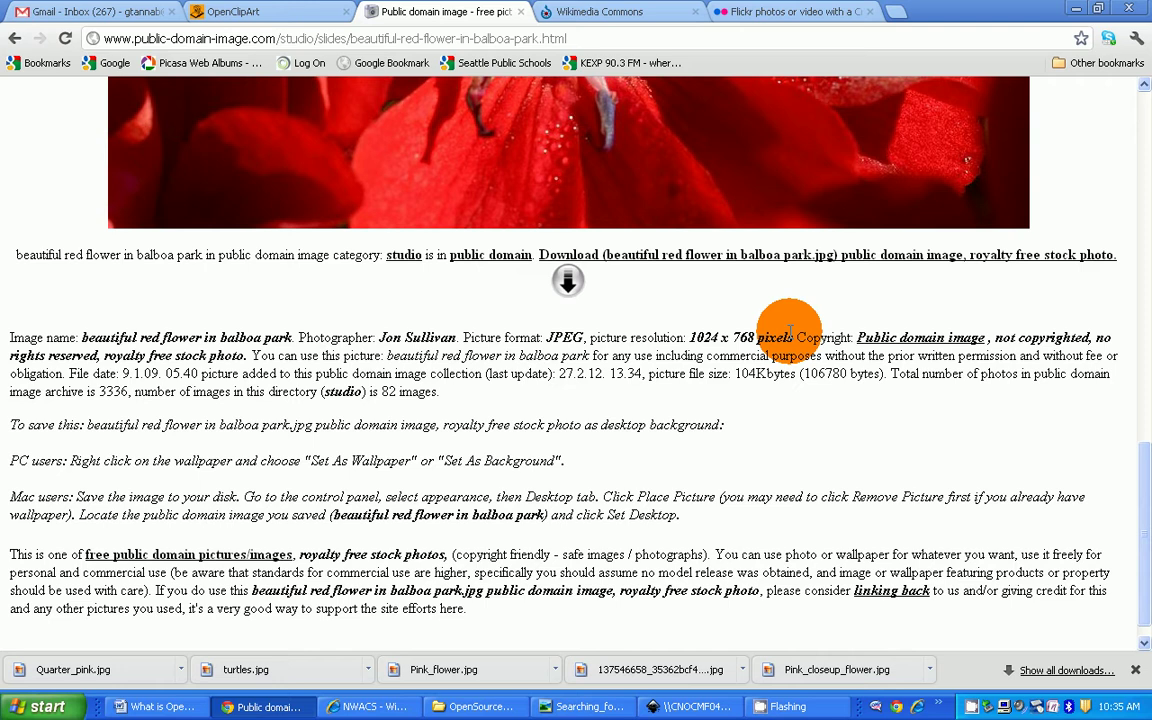
pyautogui.scroll(1, 789, 328)
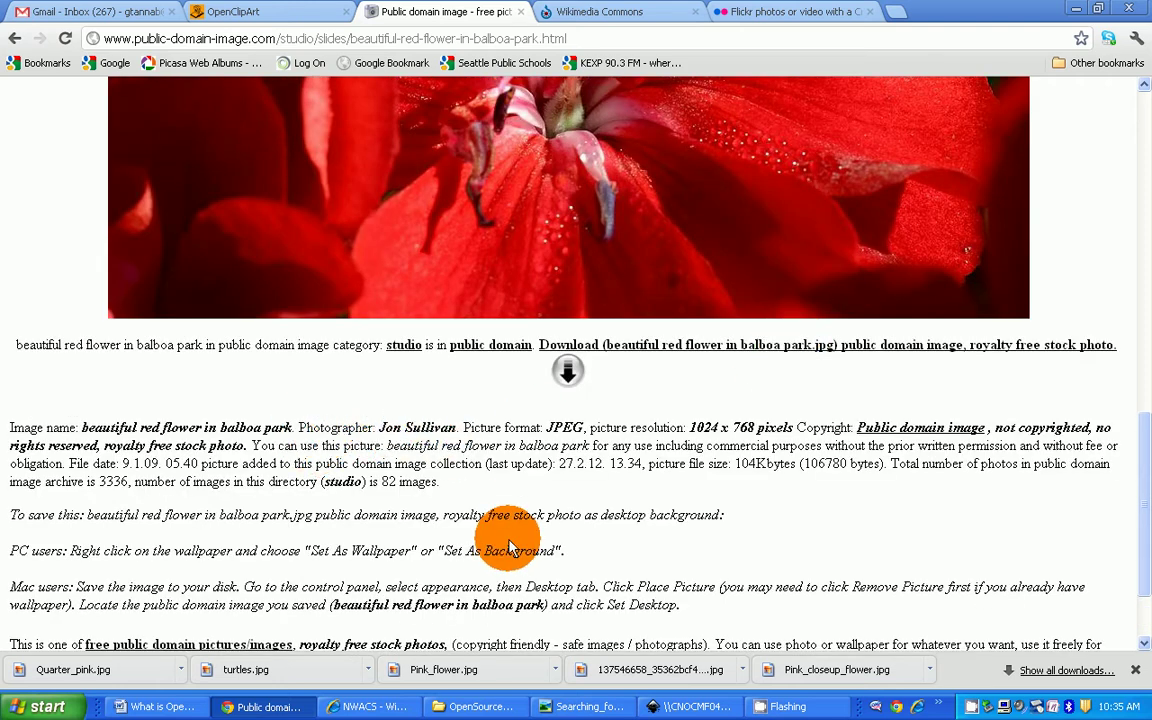
pyautogui.scroll(10, 510, 548)
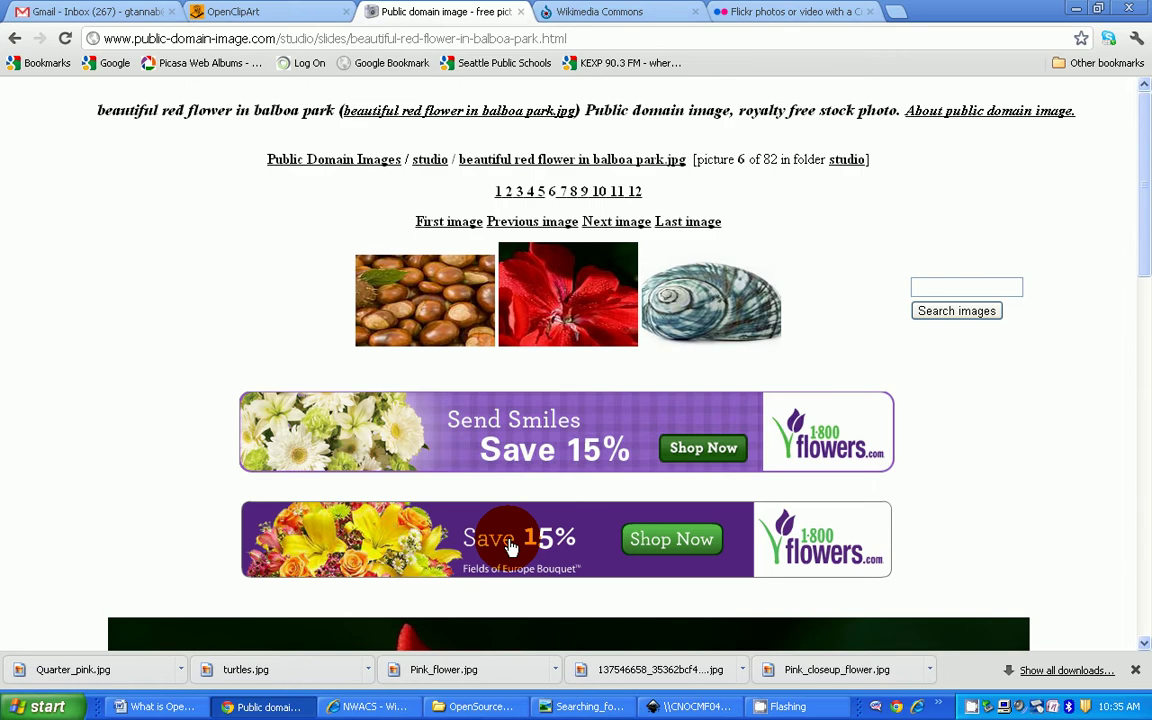
pyautogui.scroll(-3, 510, 545)
pyautogui.scroll(3, 510, 545)
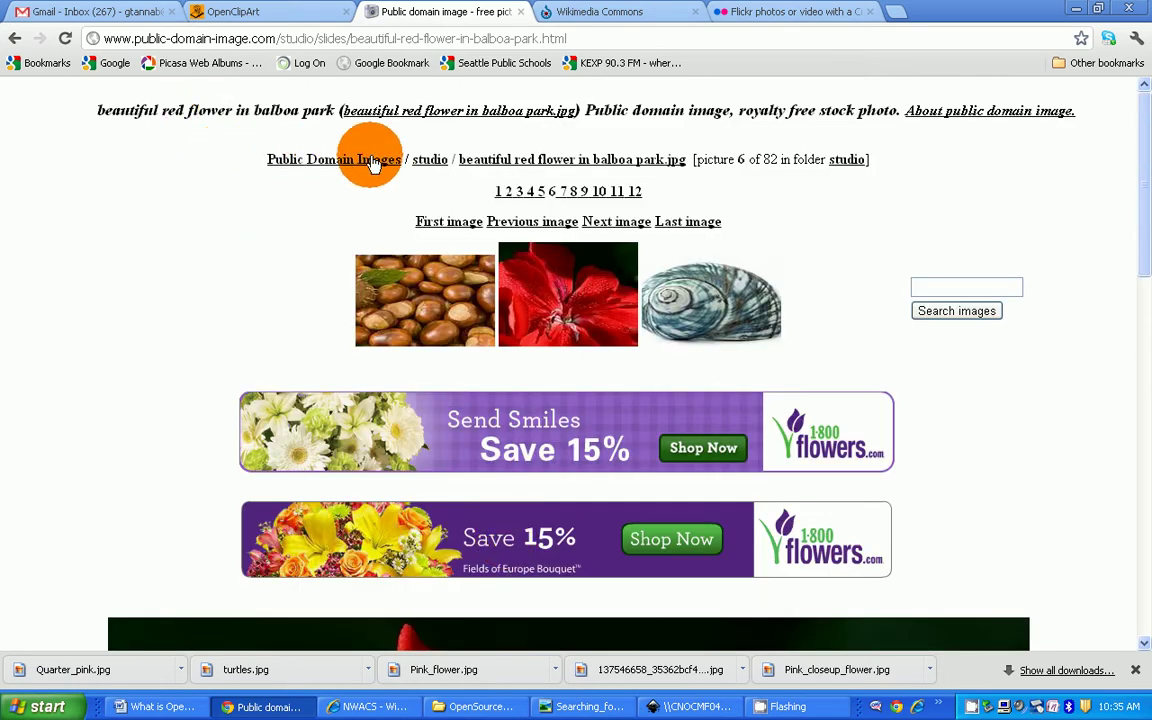
# Step: Save the full-size red flower image as the JPEG beautiful-red-flower-in-balboa-park in the OpenSource_presentation_4-19-12 folder
pyautogui.scroll(-6, 144, 198)
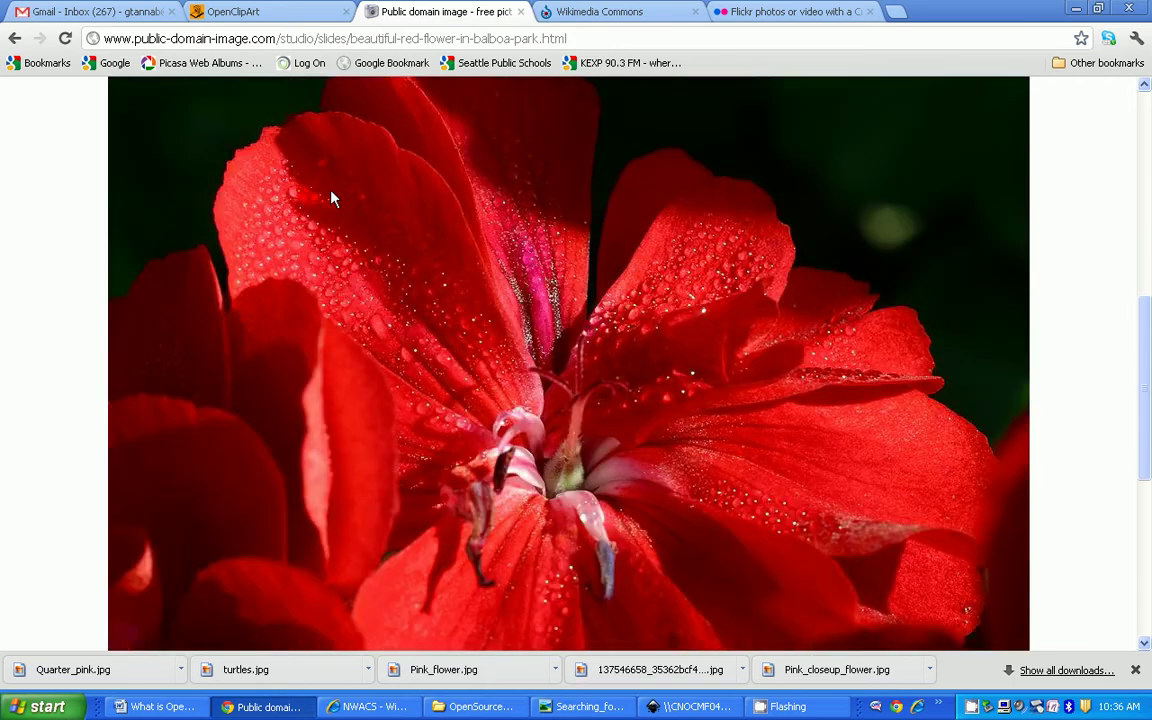
pyautogui.rightClick(333, 199)
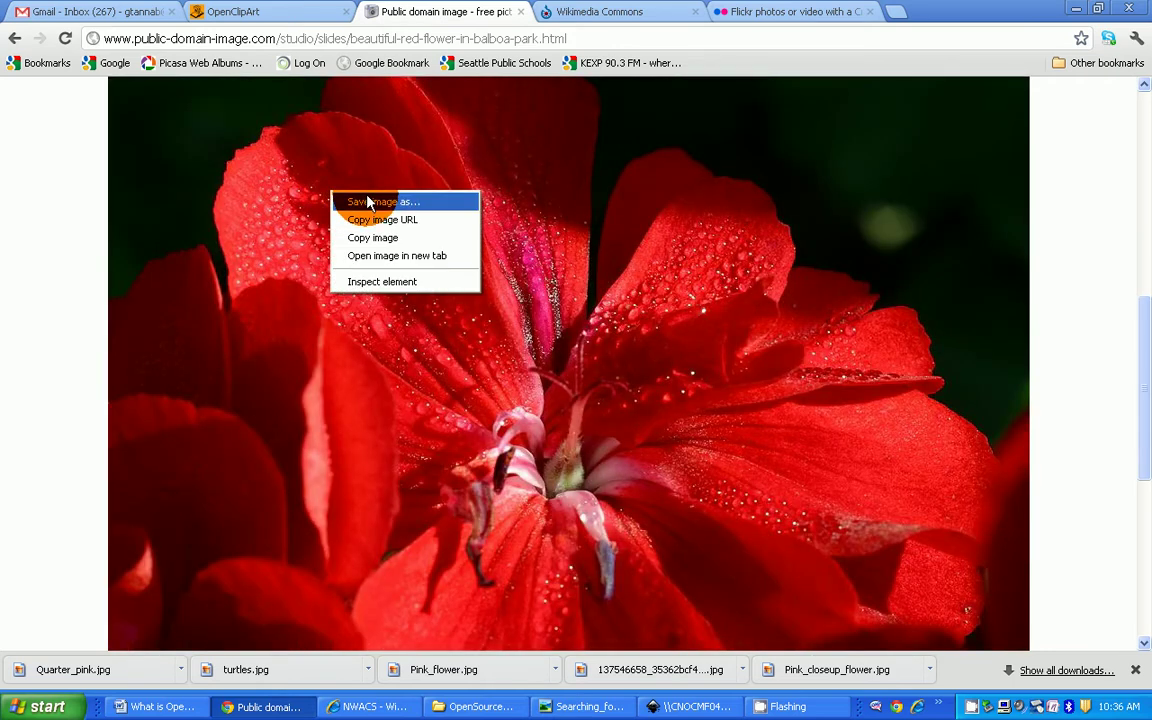
pyautogui.click(367, 202)
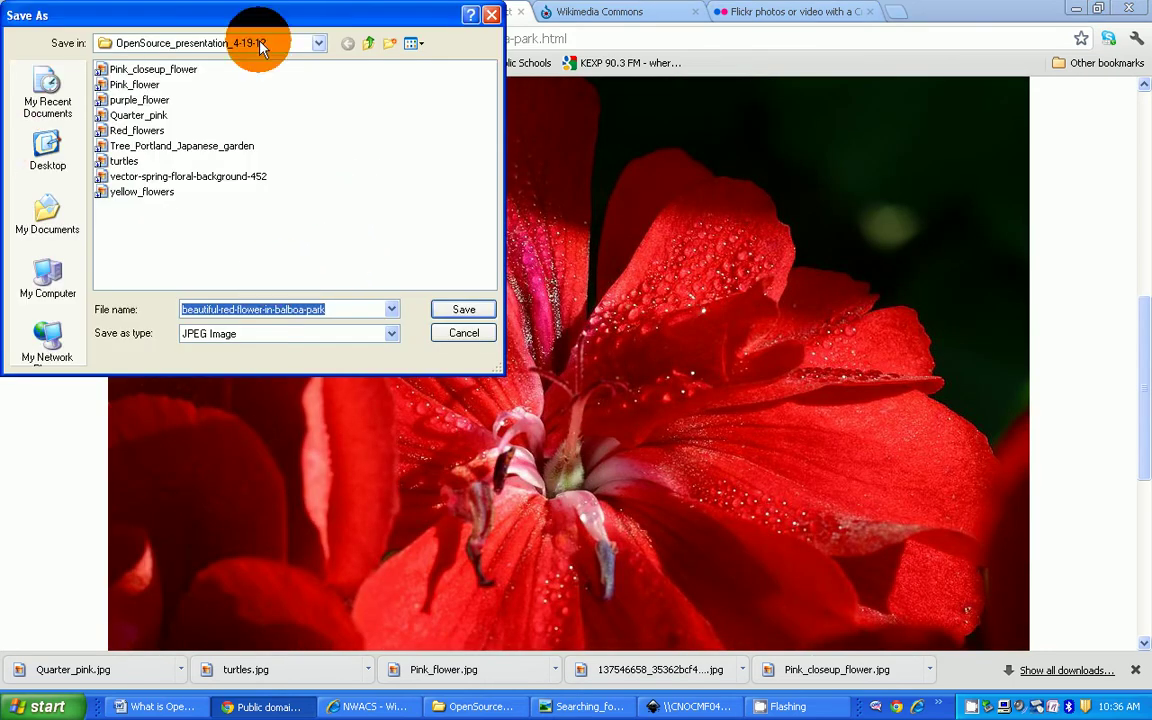
pyautogui.click(462, 311)
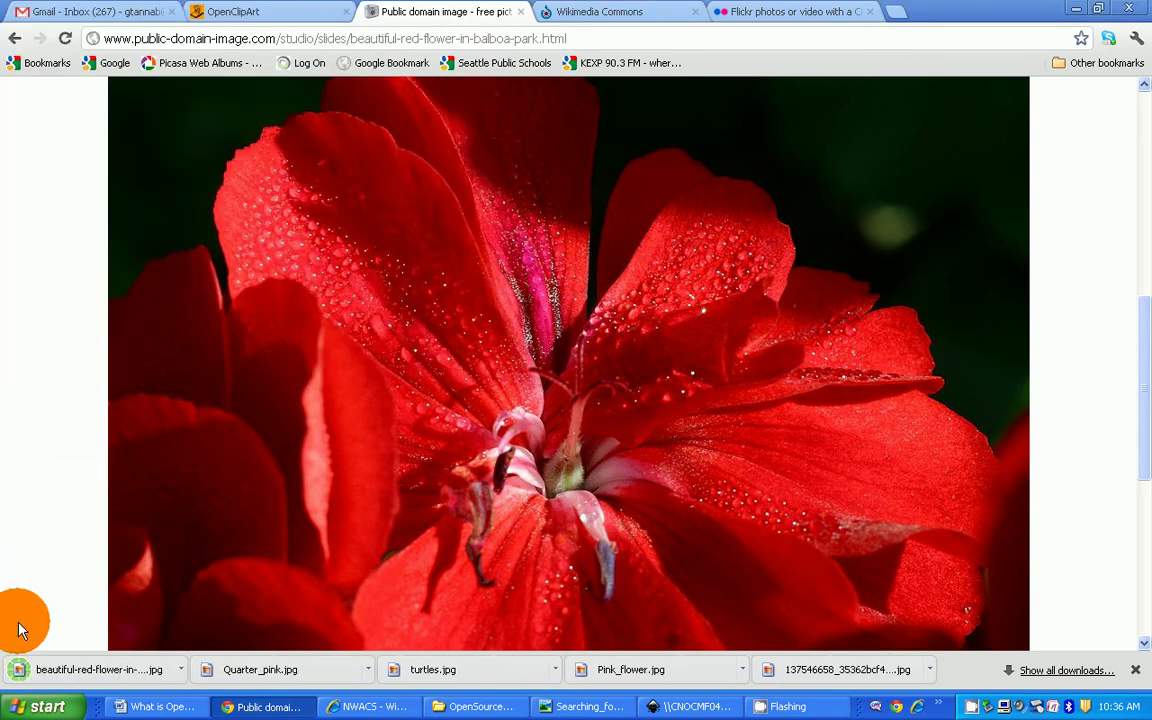
# Step: Highlight the photographer's name in the image details below the picture
pyautogui.scroll(-3, 696, 326)
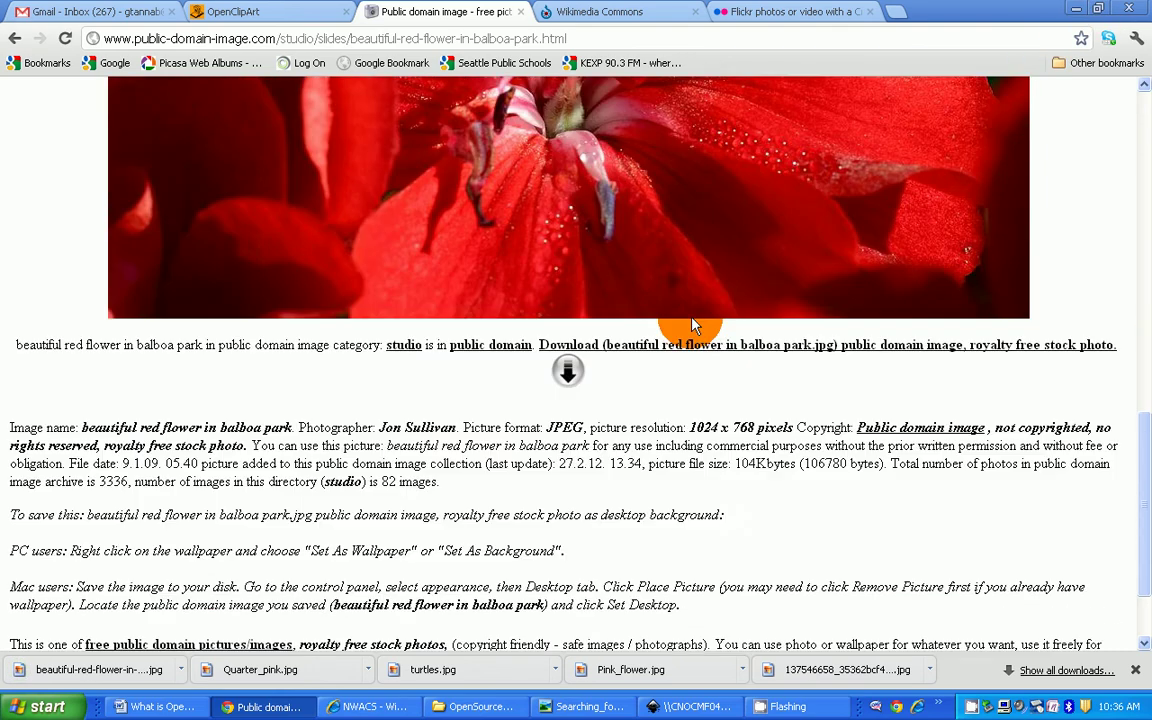
pyautogui.scroll(-1, 696, 326)
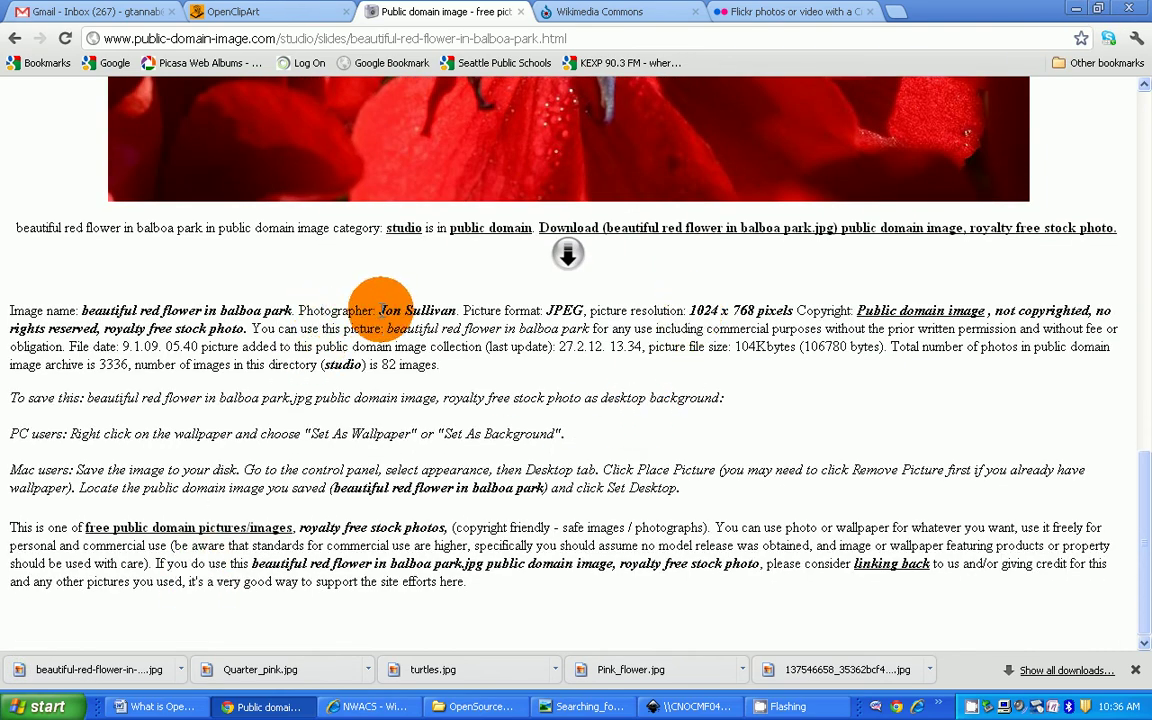
pyautogui.moveTo(380, 310); pyautogui.dragTo(455, 310)
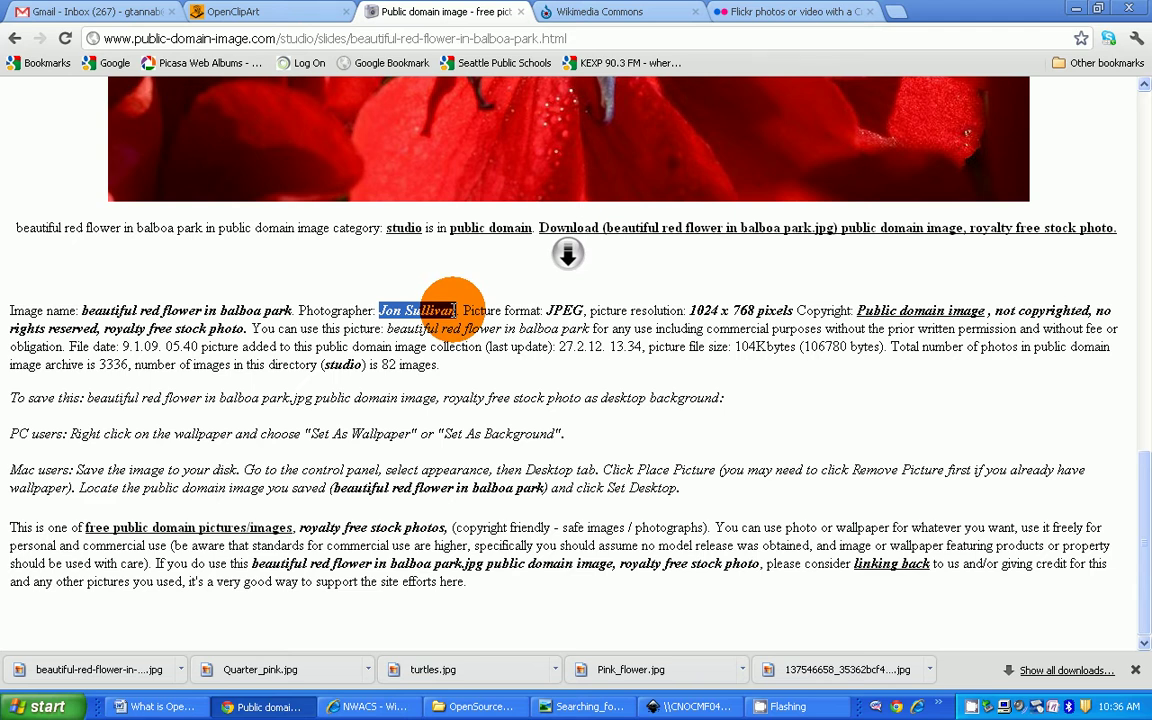
# Step: Clear the full-screen browser and picture viewer out of the way and reopen the OpenSource_presentation_4-19-12 folder from its parent folder 2012 in Windows Explorer
pyautogui.click(1100, 10)
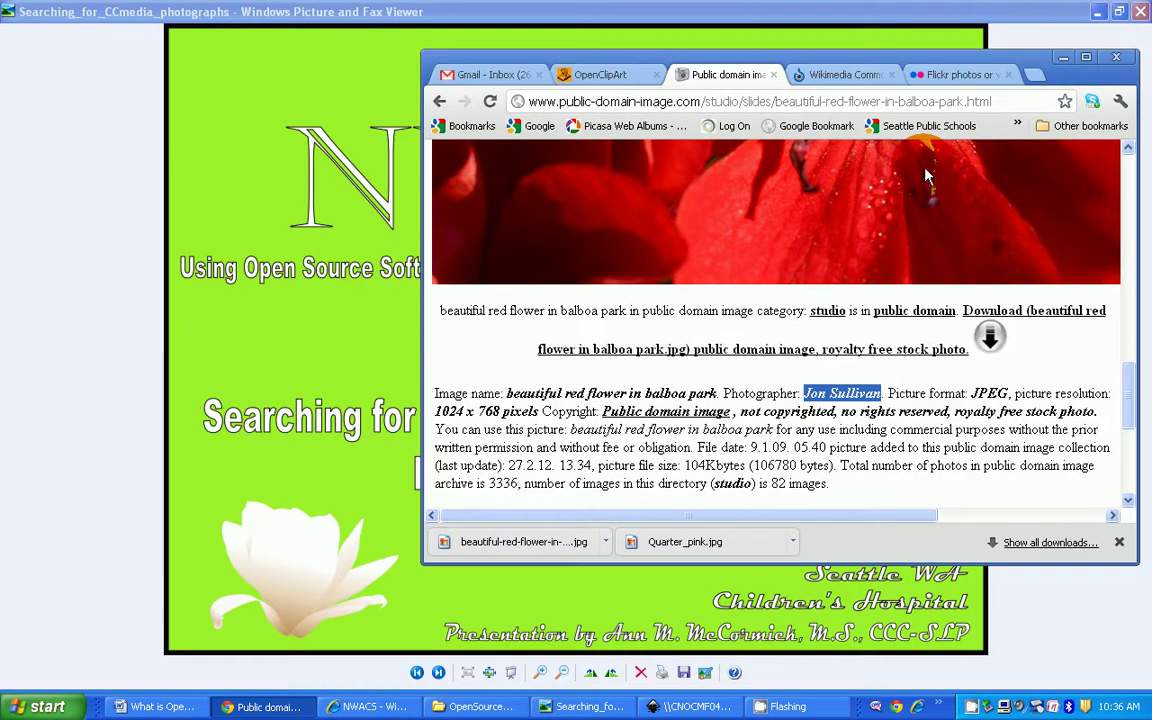
pyautogui.click(1100, 12)
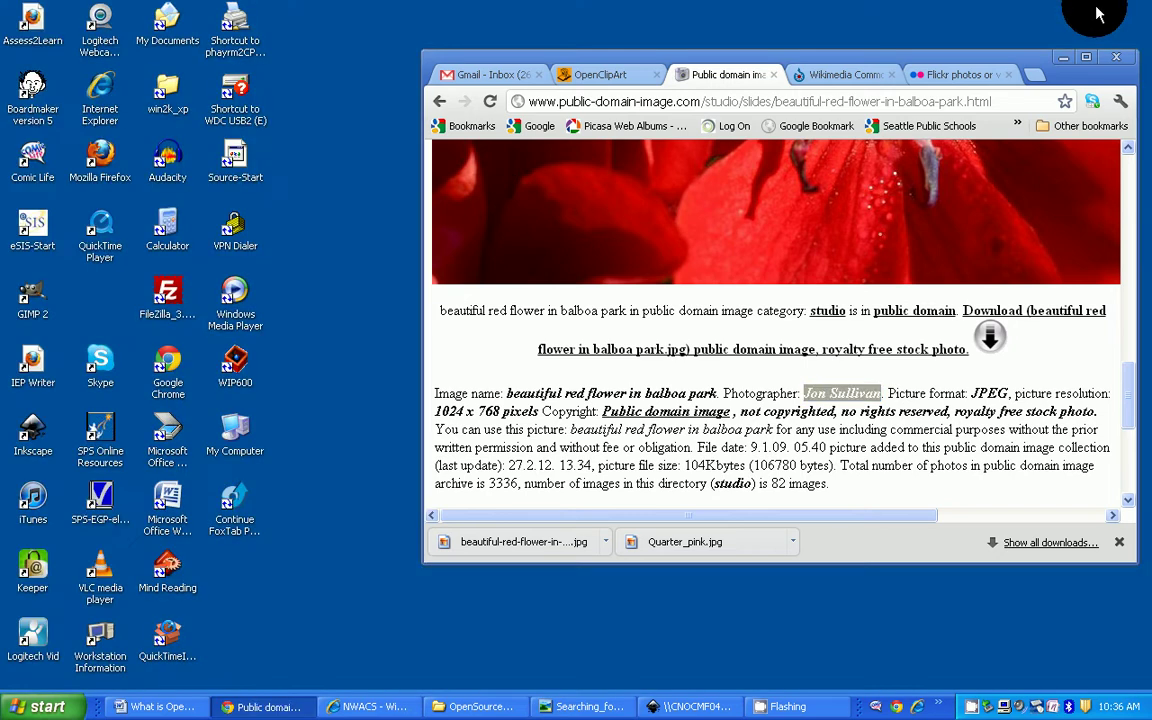
pyautogui.click(470, 707)
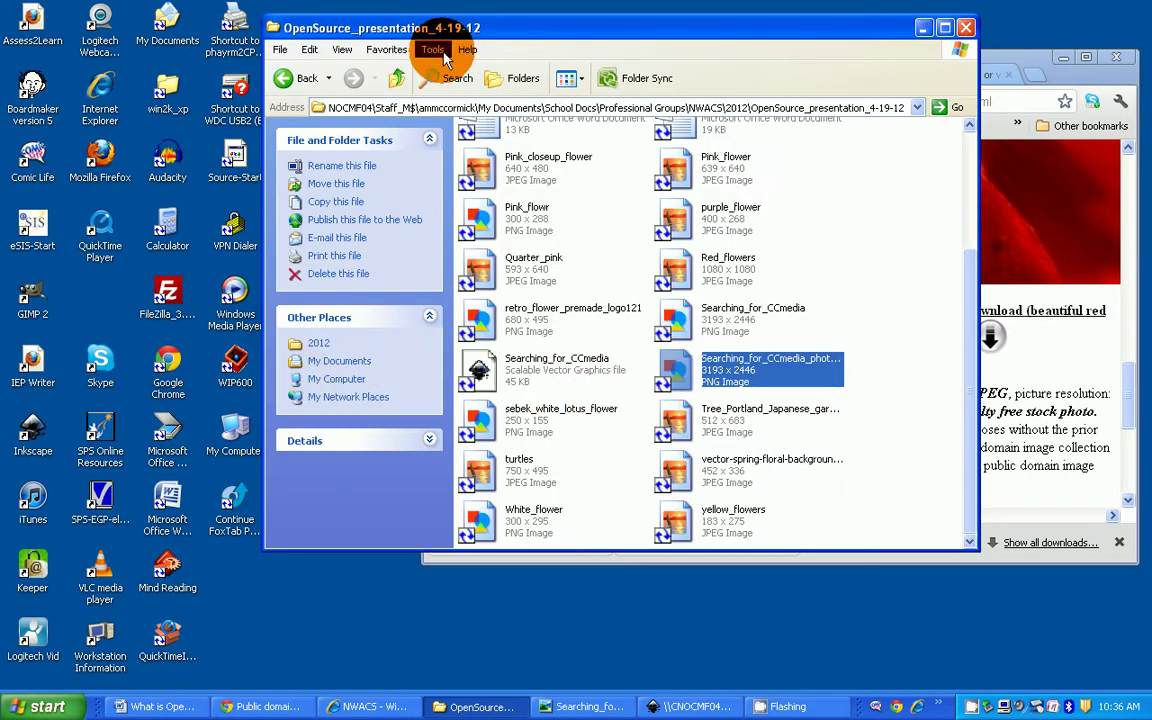
pyautogui.click(395, 79)
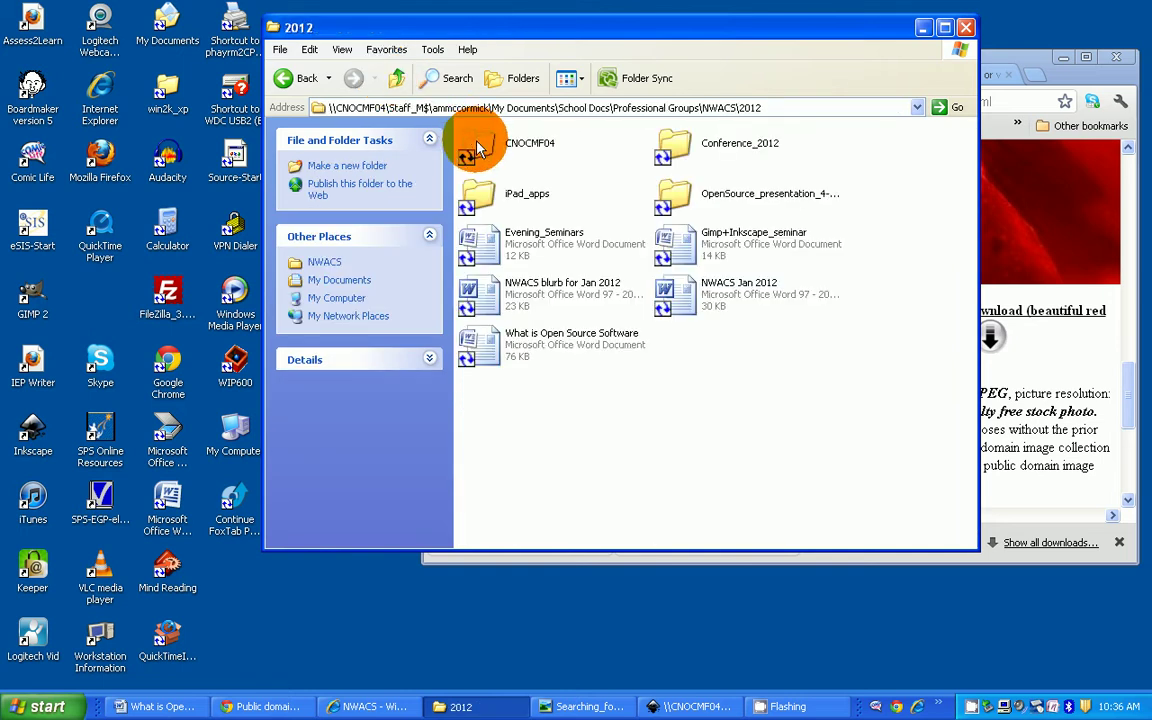
pyautogui.click(670, 190)
pyautogui.doubleClick(670, 190)
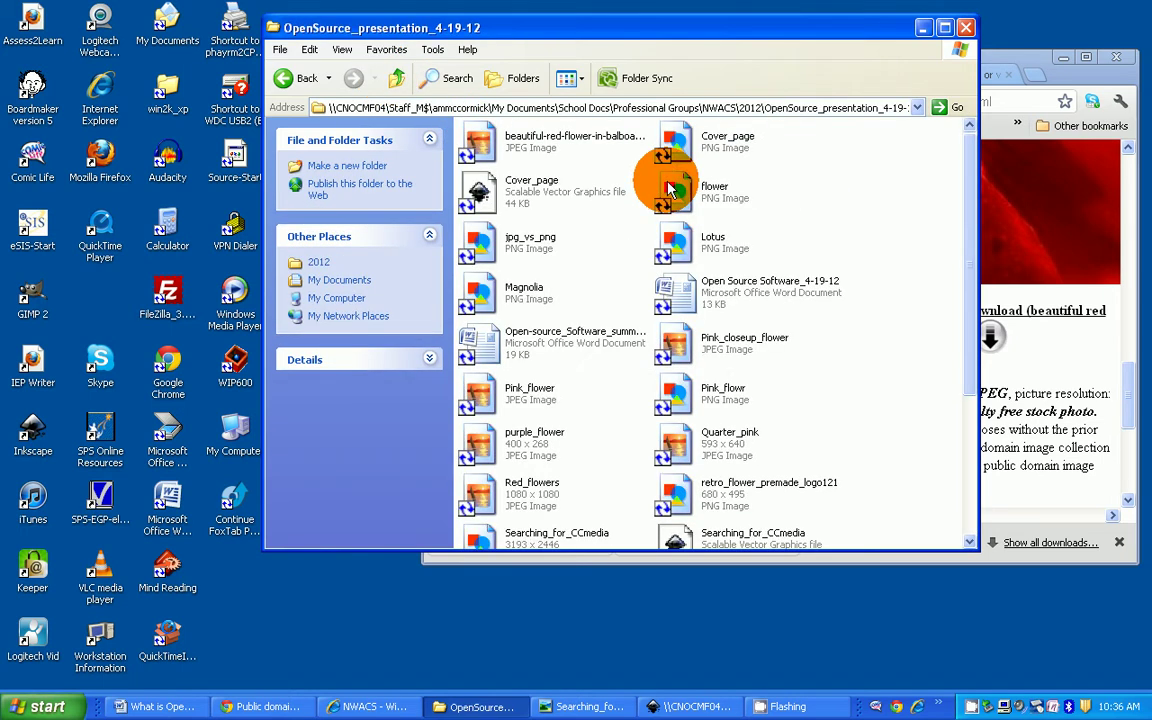
# Step: Find the saved beautiful-red-flower-in-balboa-park image in the folder and open it in the picture viewer
pyautogui.scroll(-5, 680, 228)
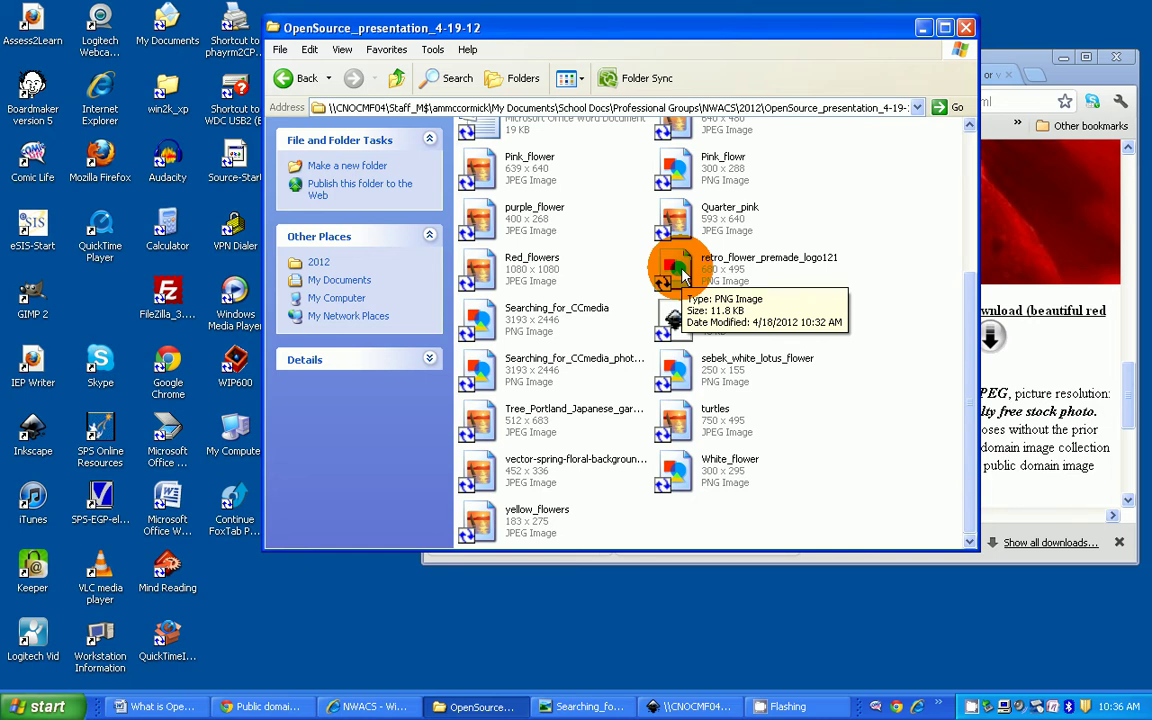
pyautogui.scroll(3, 790, 340)
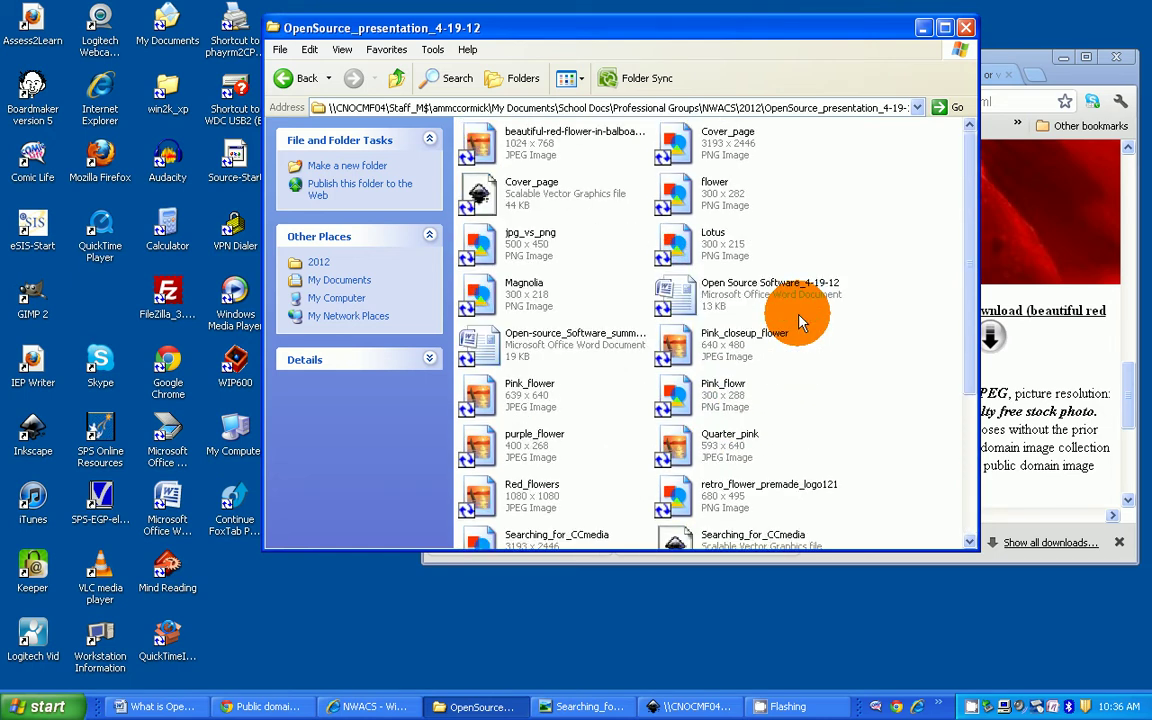
pyautogui.click(491, 147)
pyautogui.doubleClick(491, 147)
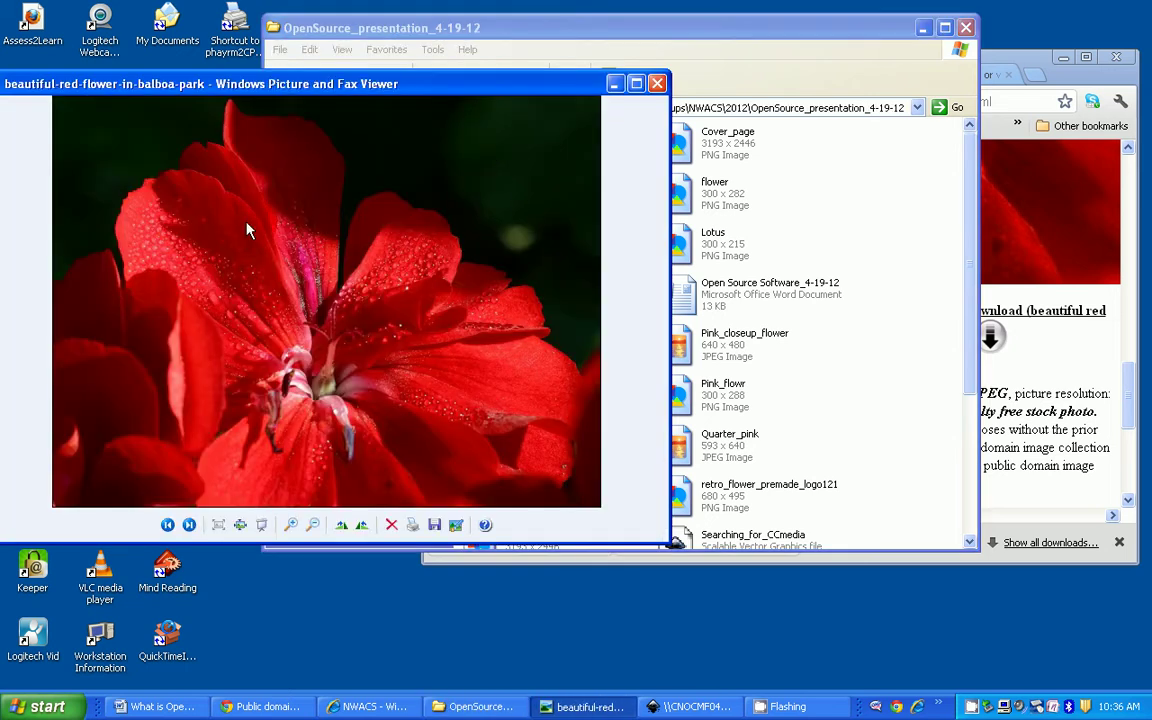
# Step: Open the summary properties of the beautiful-red-flower-in-balboa-park image and enter the photographer's name as the author
pyautogui.rightClick(237, 190)
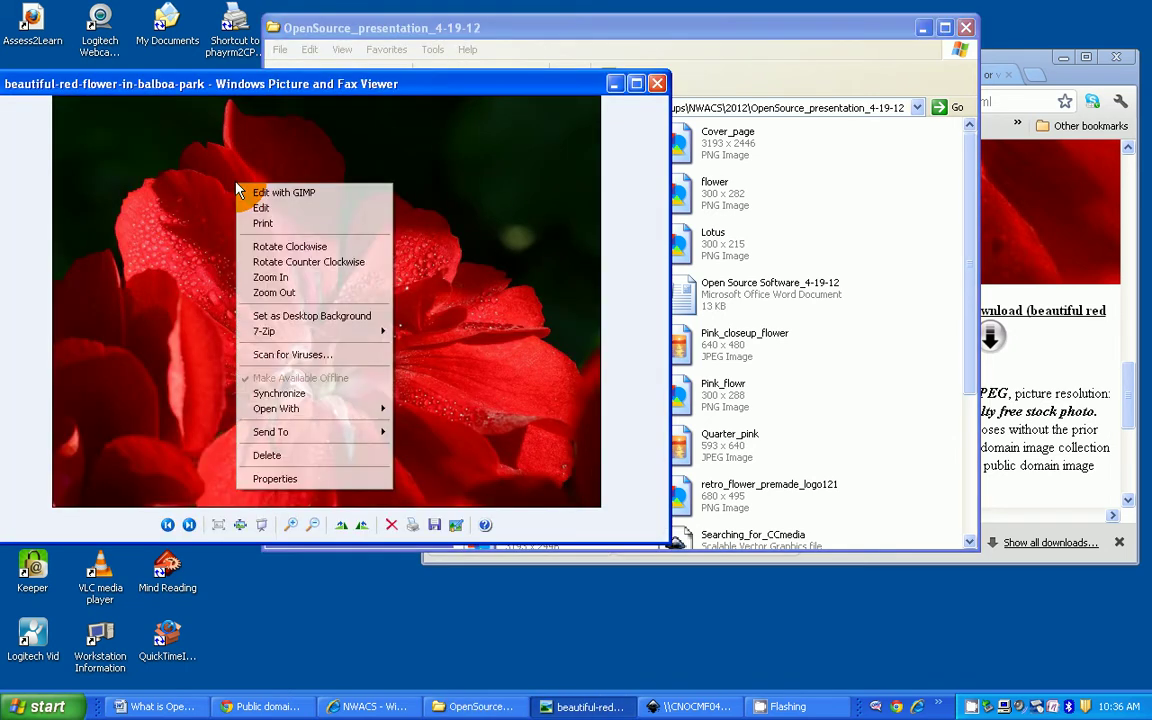
pyautogui.click(272, 480)
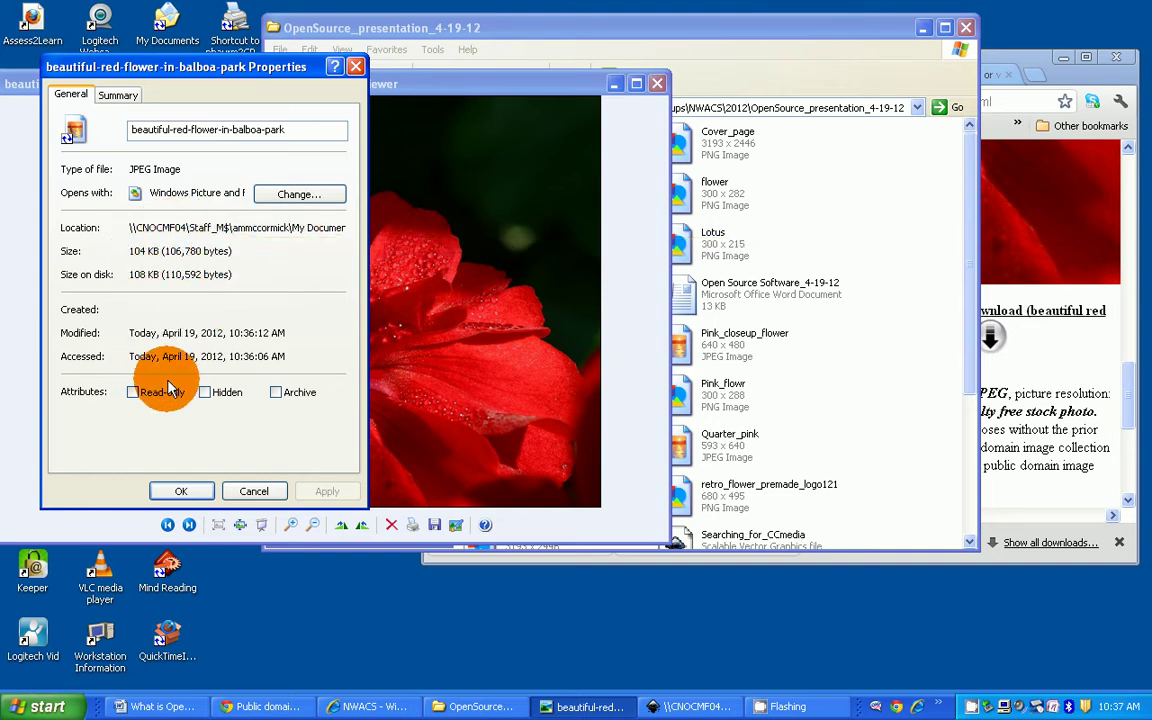
pyautogui.click(120, 96)
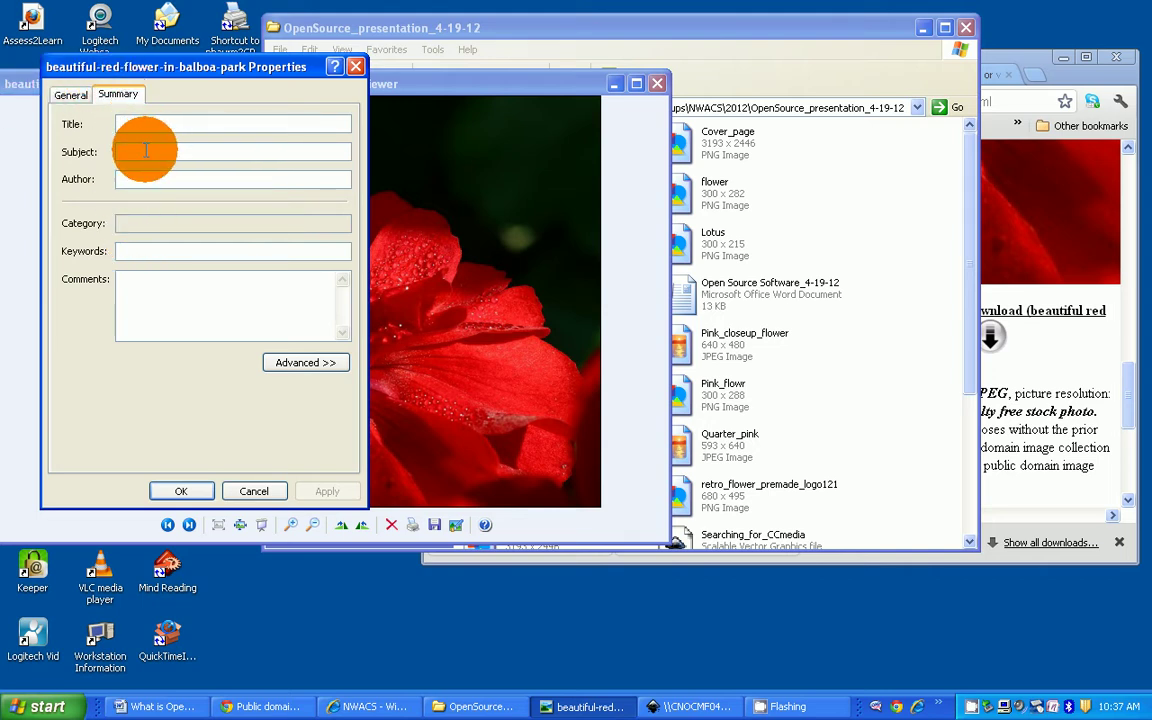
pyautogui.click(131, 178)
pyautogui.write('Jon Sullivan')
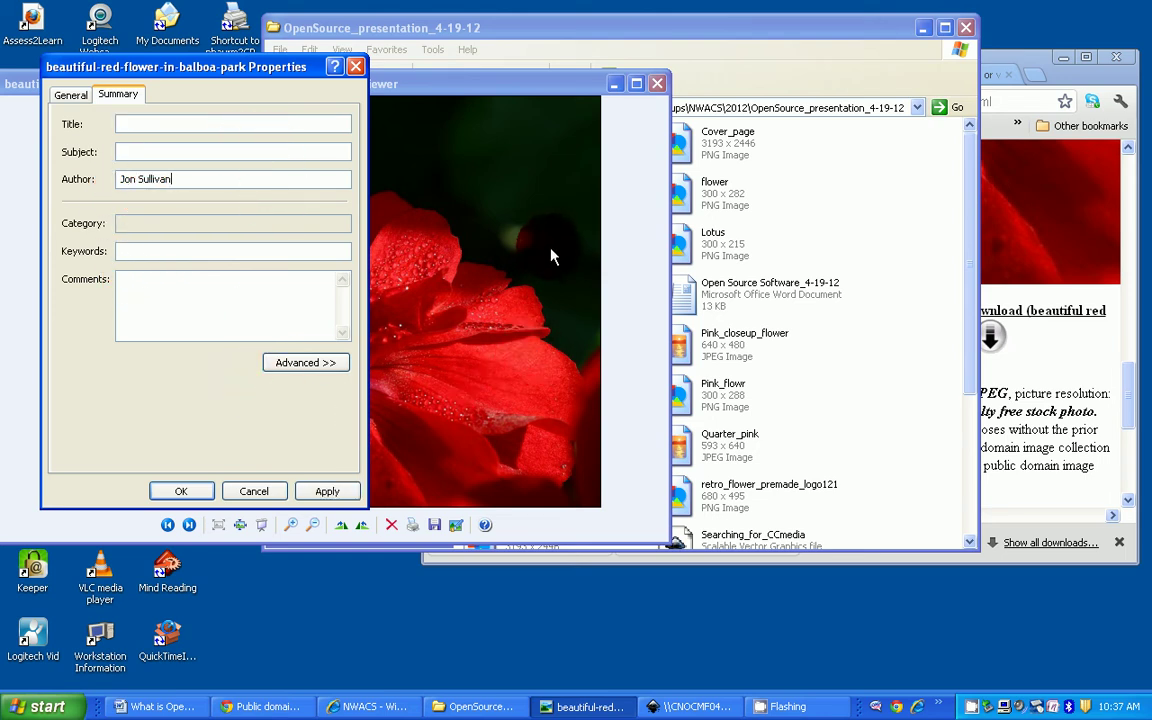
# Step: Copy the web address of the flower's source page and paste it into the image's Comments property
pyautogui.click(1012, 175)
pyautogui.scroll(5, 760, 320)
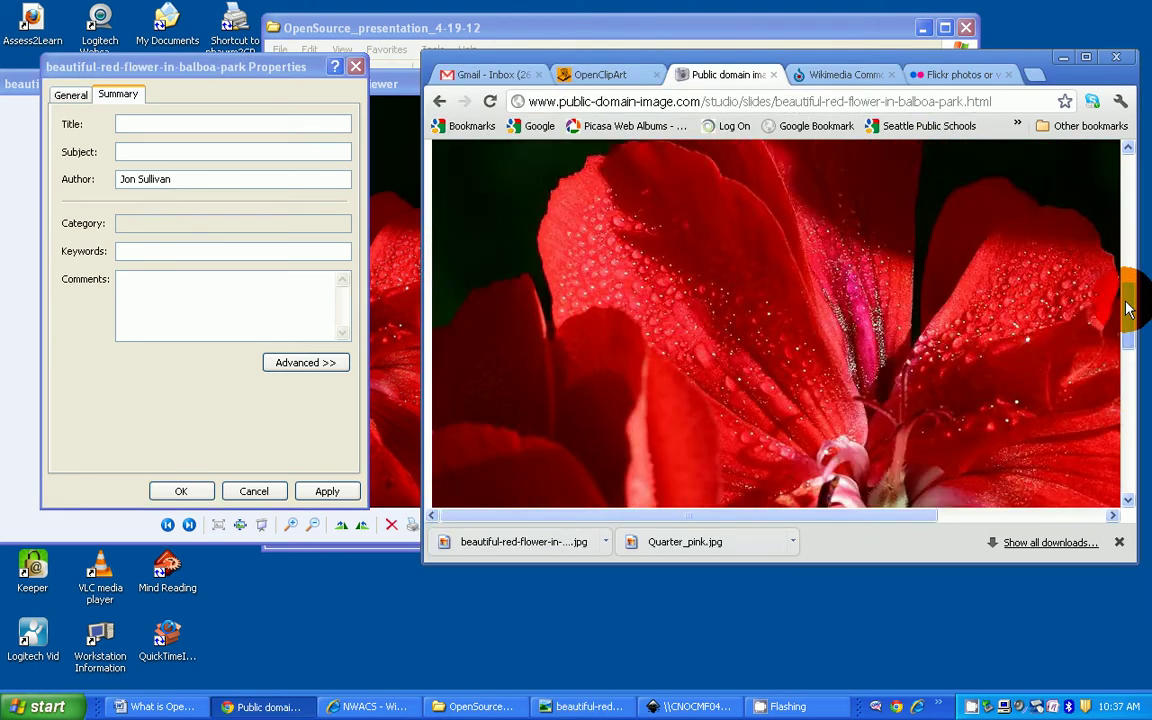
pyautogui.moveTo(1127, 308); pyautogui.dragTo(1072, 147)
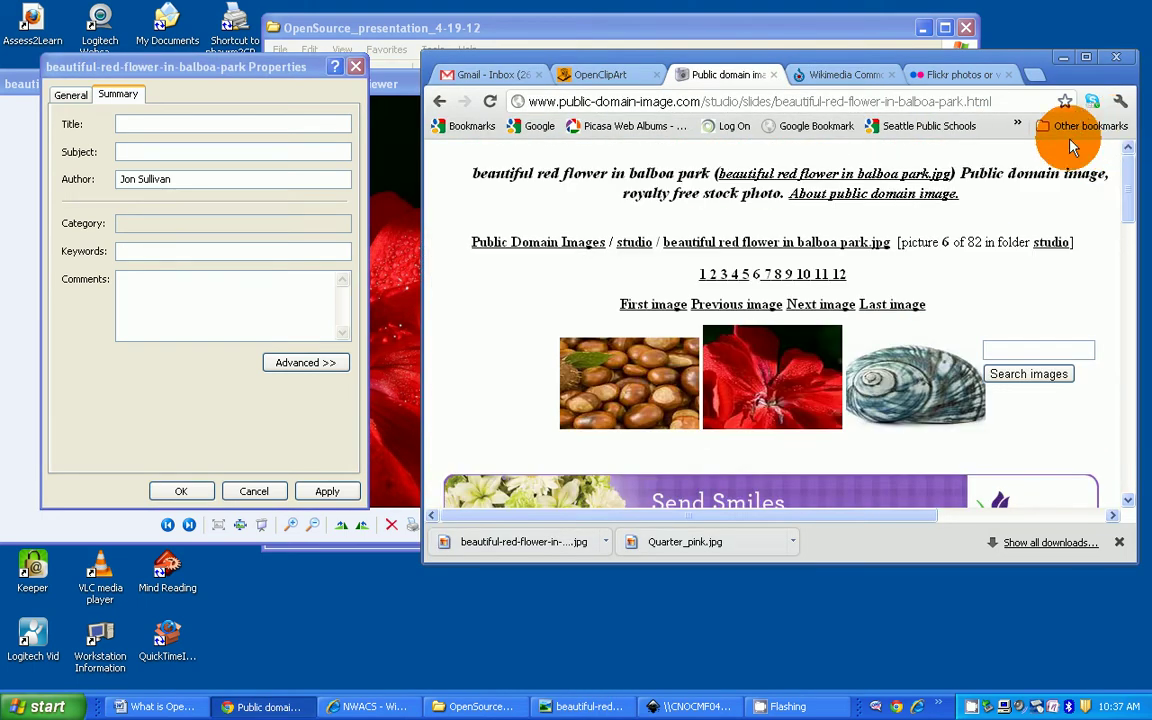
pyautogui.click(530, 102)
pyautogui.press('Return')
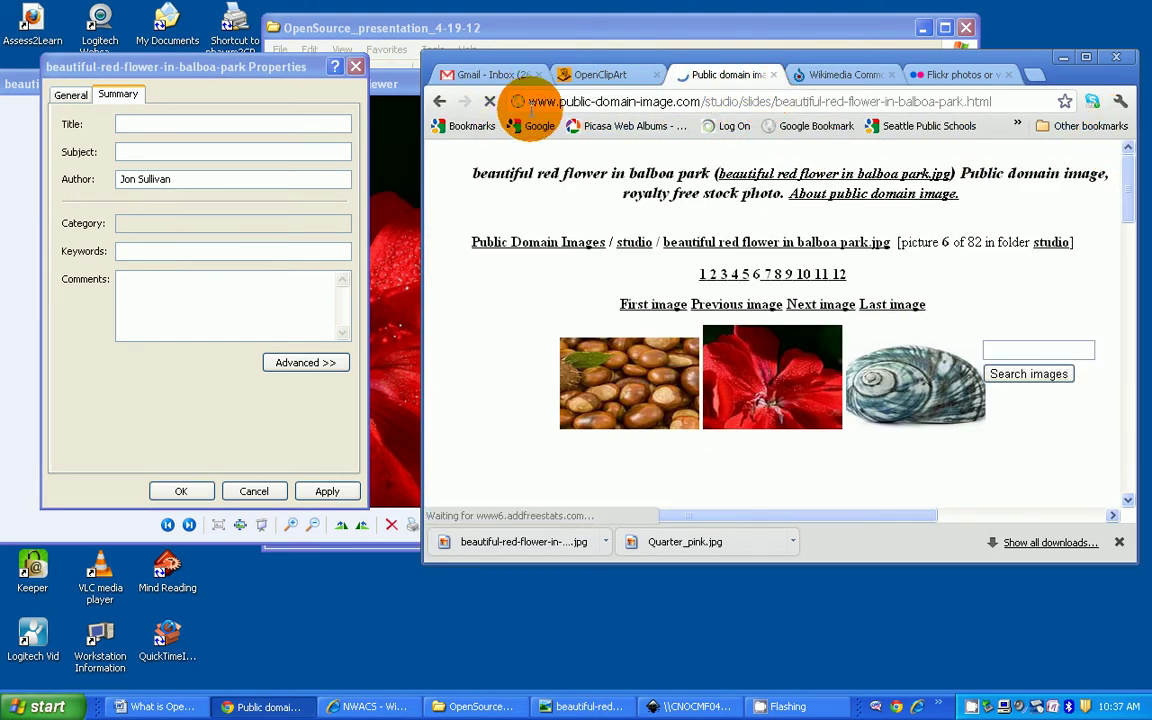
pyautogui.click(527, 100)
pyautogui.hotkey('ctrl', 'c')
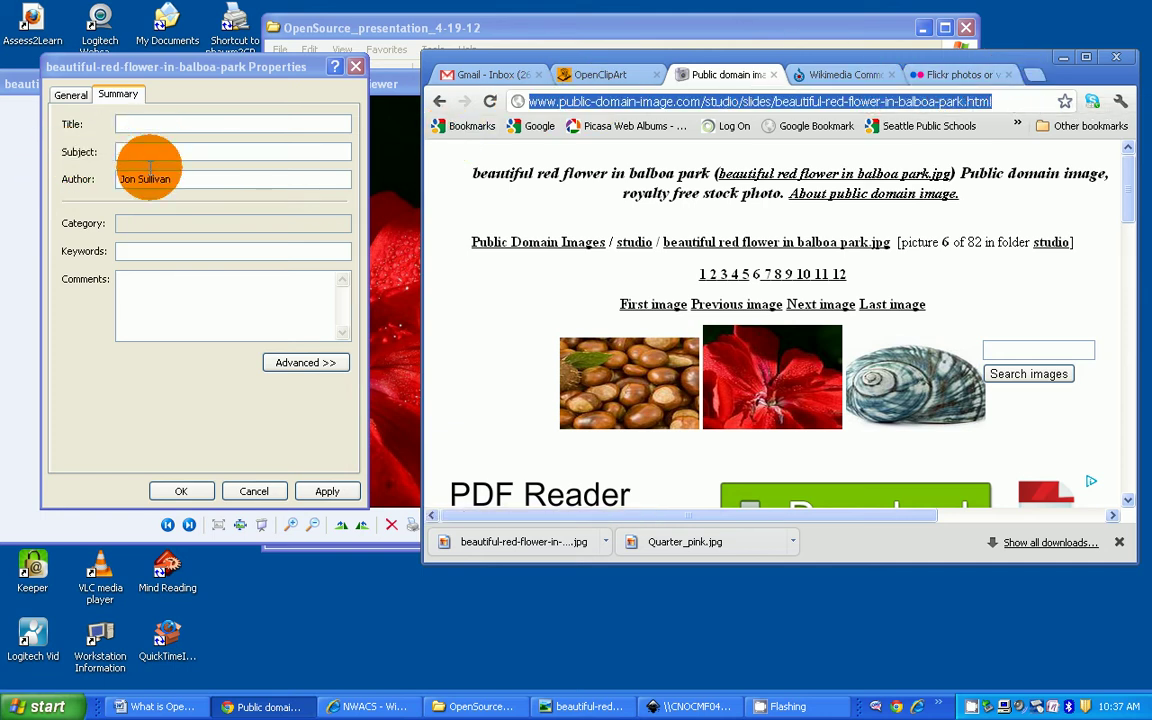
pyautogui.click(149, 272)
pyautogui.hotkey('ctrl', 'v')
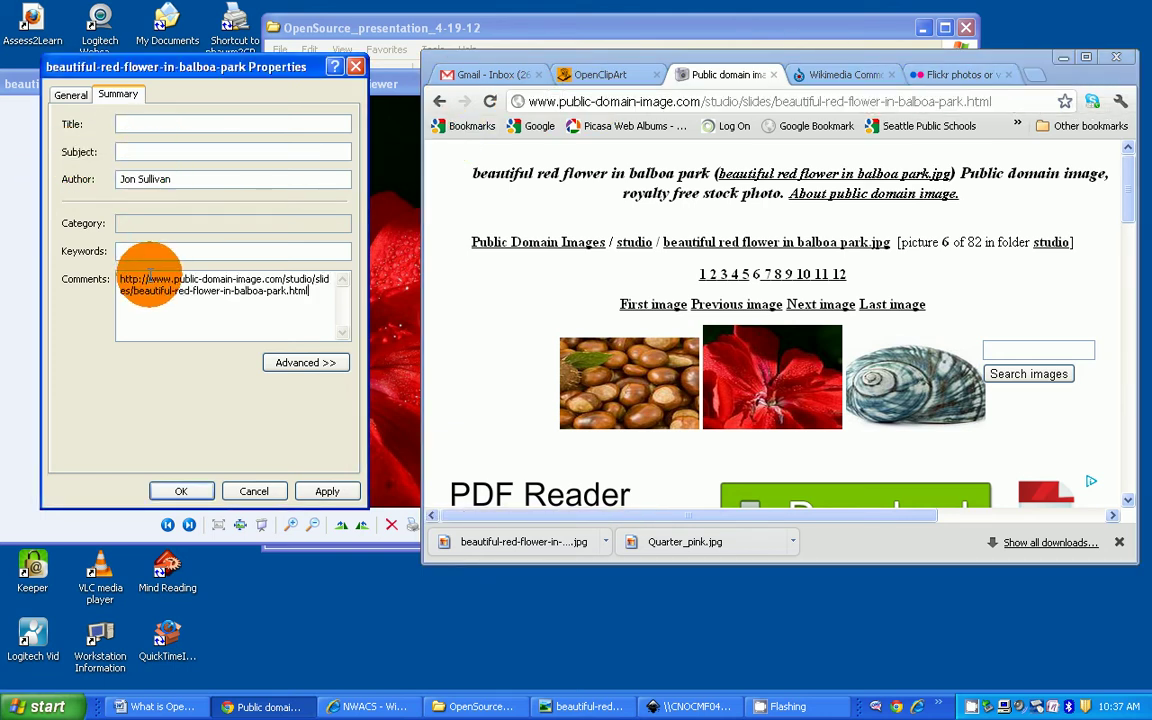
# Step: Move the pasted web address from the image's Comments property to its Title property
pyautogui.moveTo(120, 279); pyautogui.dragTo(315, 291)
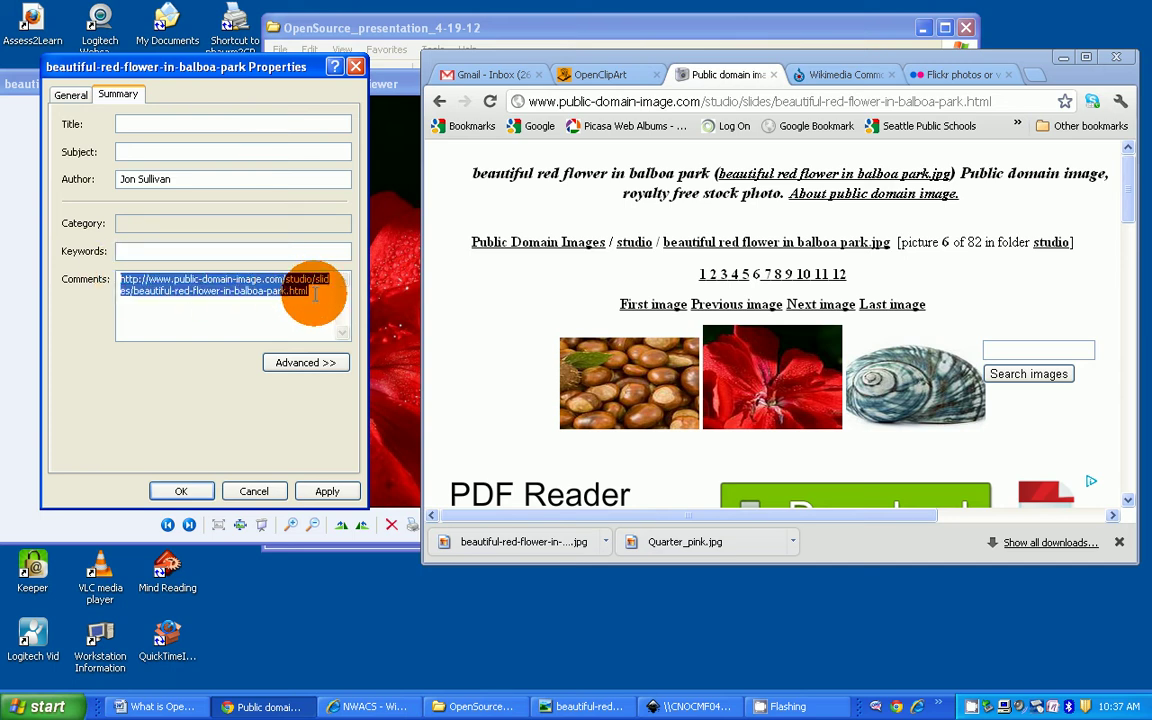
pyautogui.hotkey('ctrl', 'x')
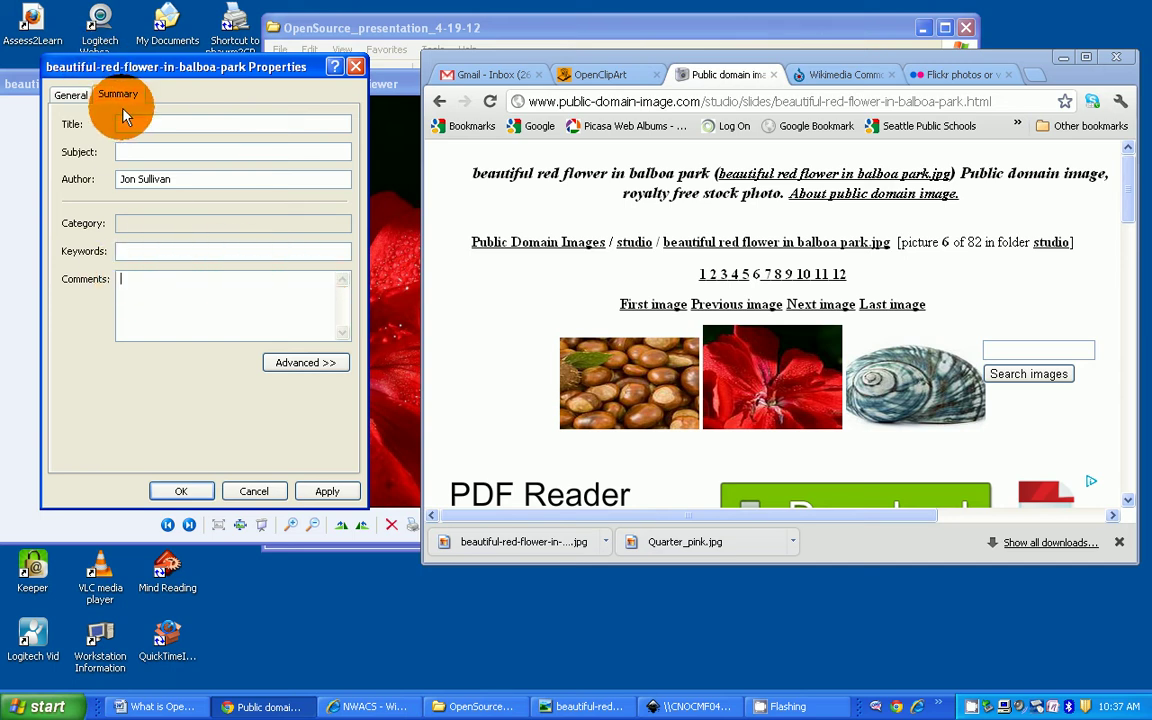
pyautogui.hotkey('ctrl', 'v')
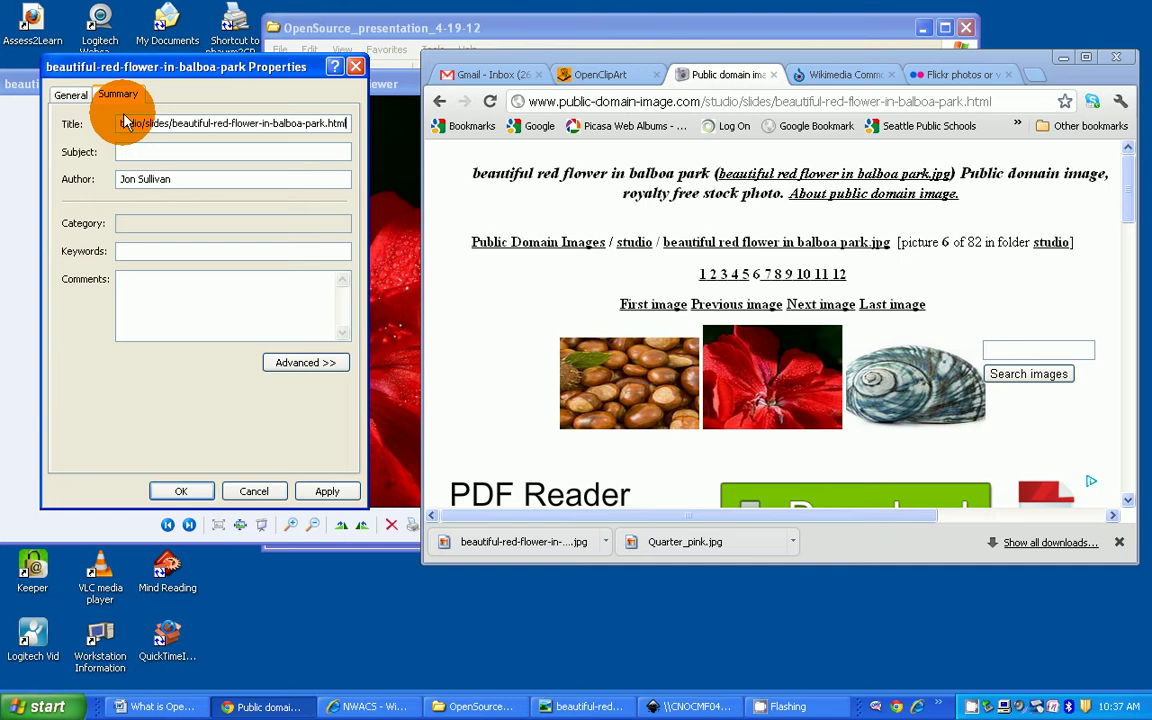
# Step: Enter the comment "Public Domain License" in the image properties, apply the changes and close the properties
pyautogui.click(152, 257)
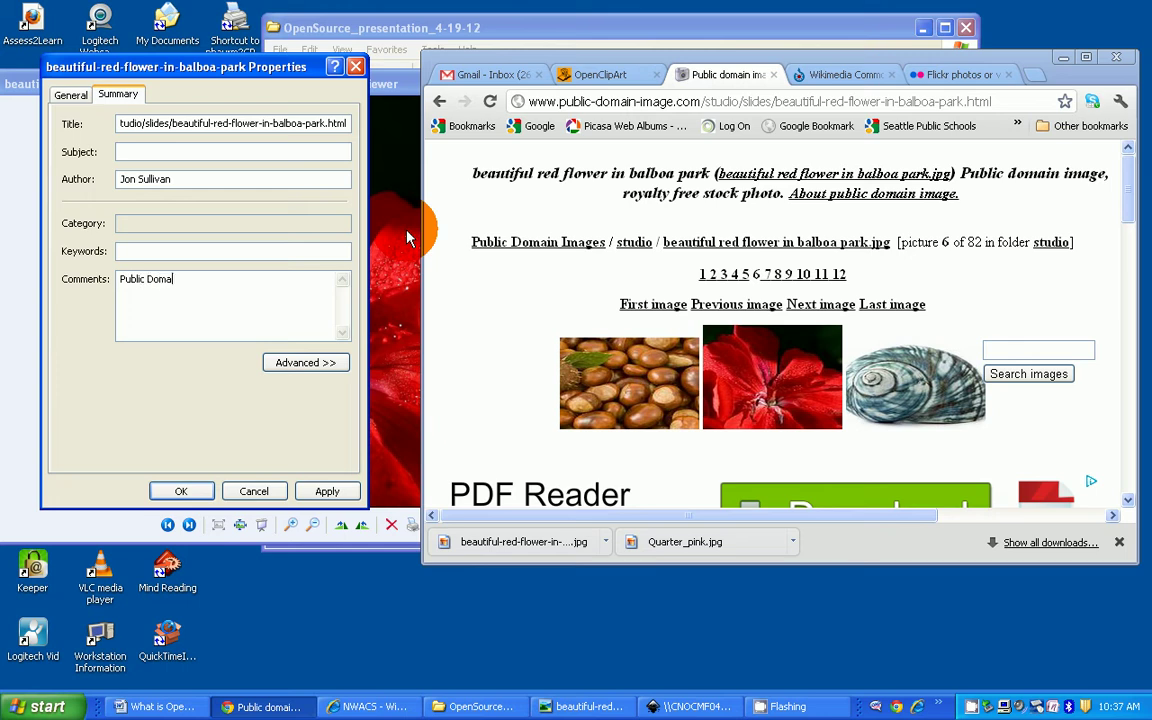
pyautogui.write('License')
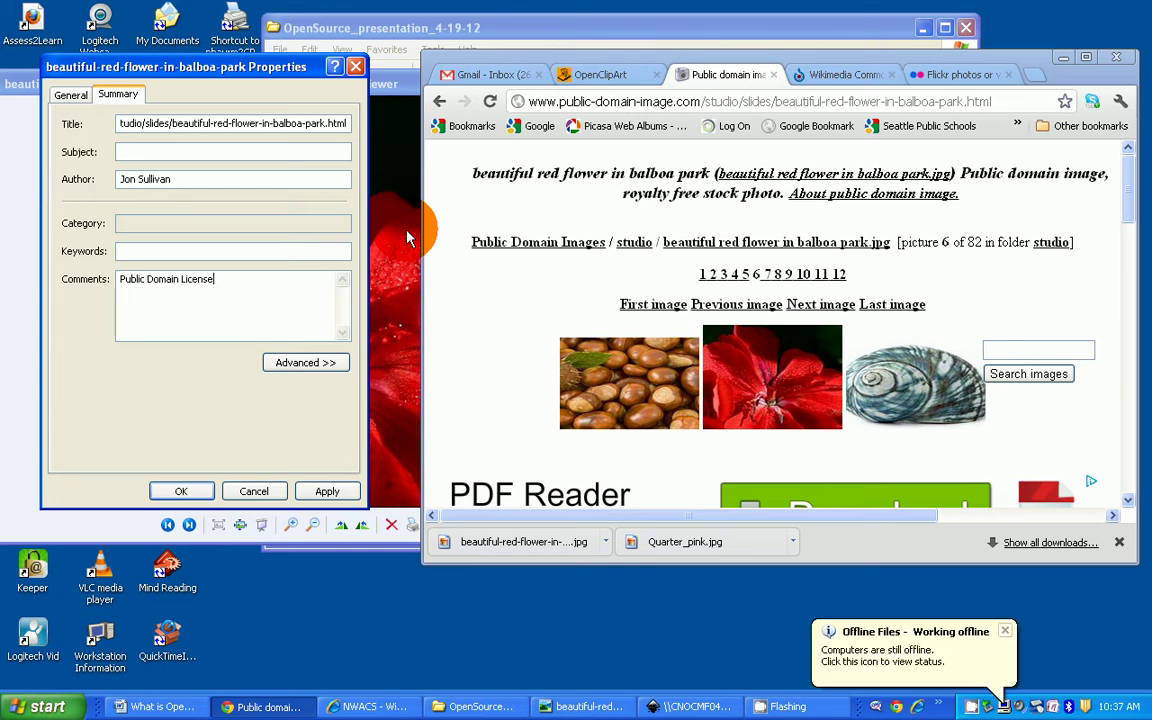
pyautogui.click(333, 492)
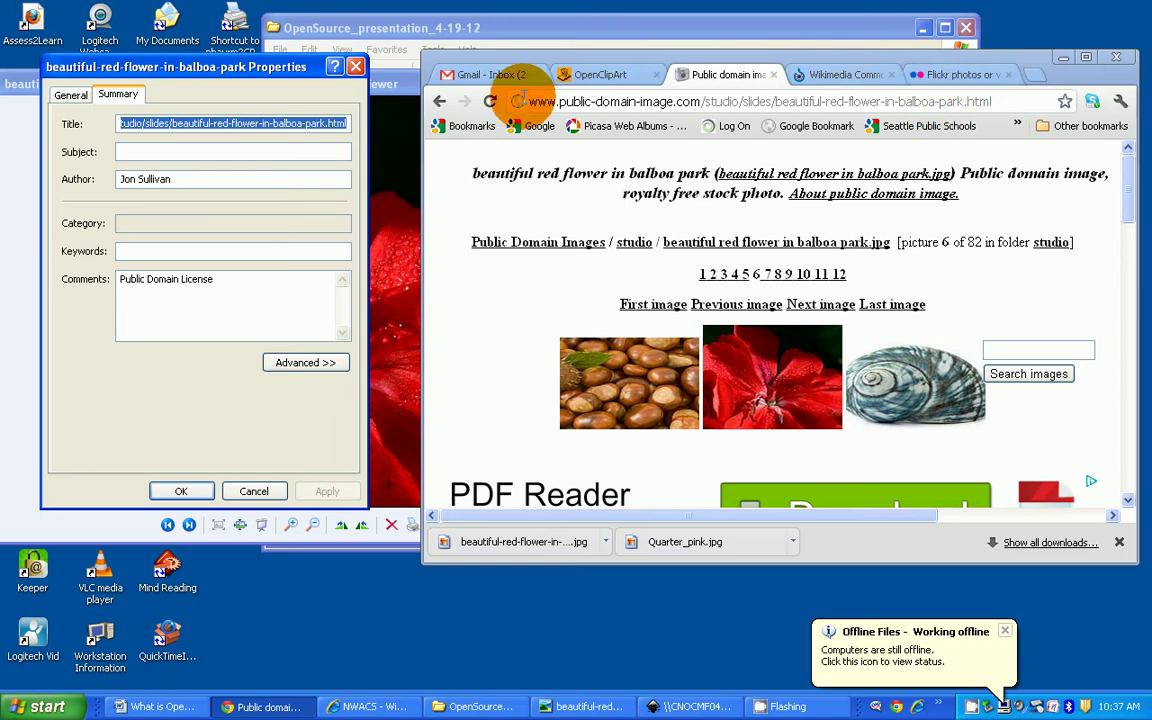
pyautogui.click(356, 68)
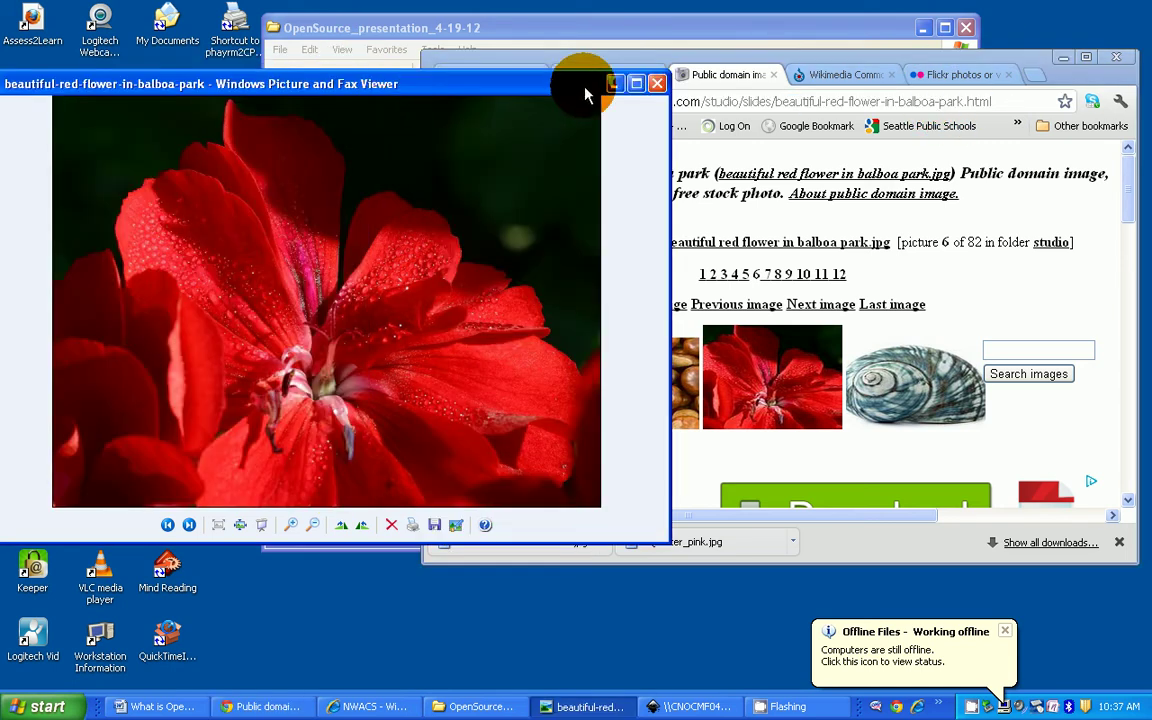
# Step: Close the picture viewer and check the title, author and comments stored in the red flower file's properties from its folder
pyautogui.click(630, 85)
pyautogui.click(643, 25)
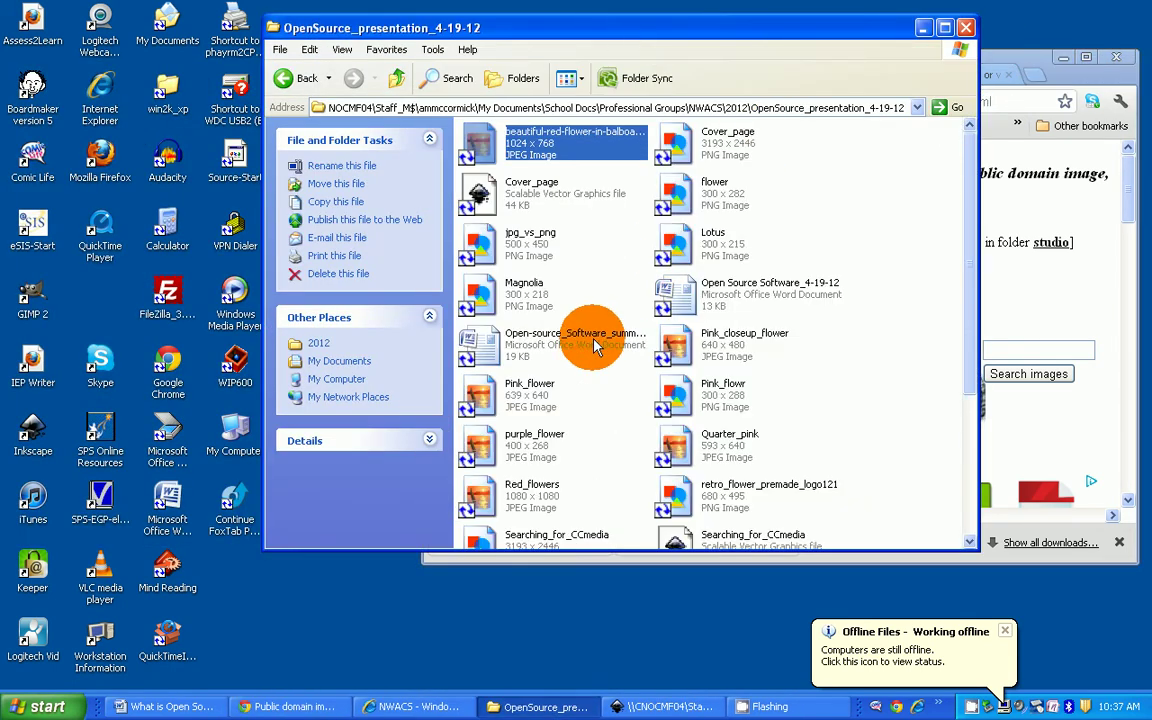
pyautogui.rightClick(499, 146)
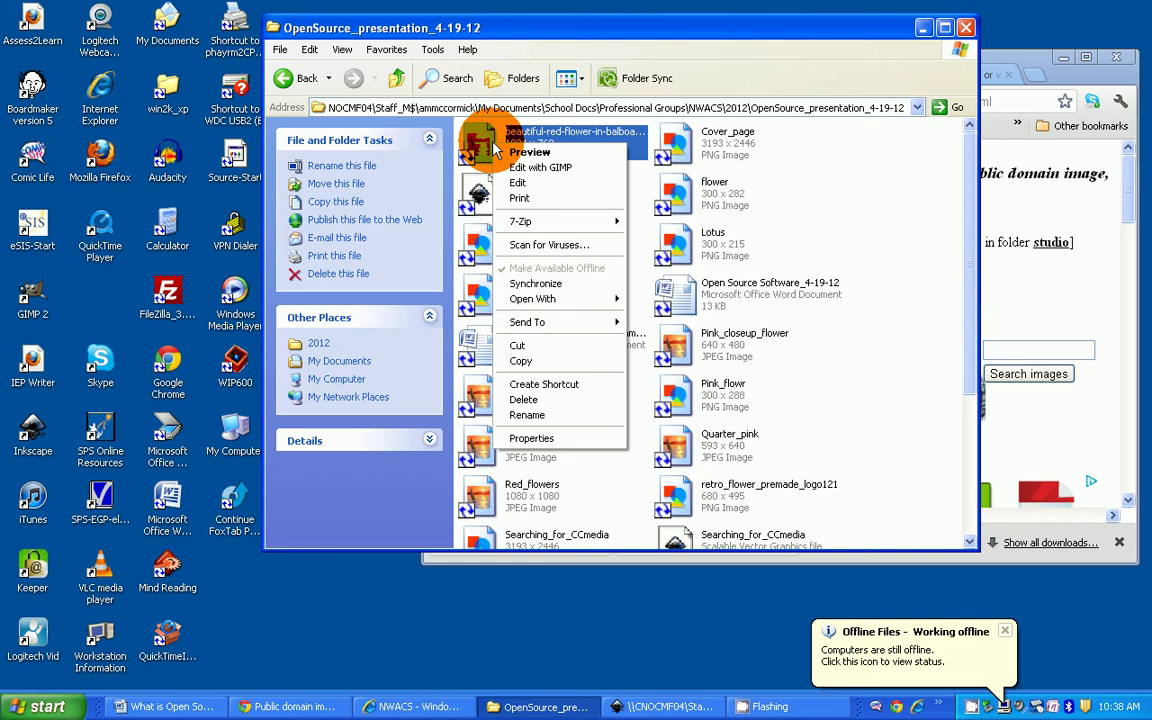
pyautogui.click(533, 440)
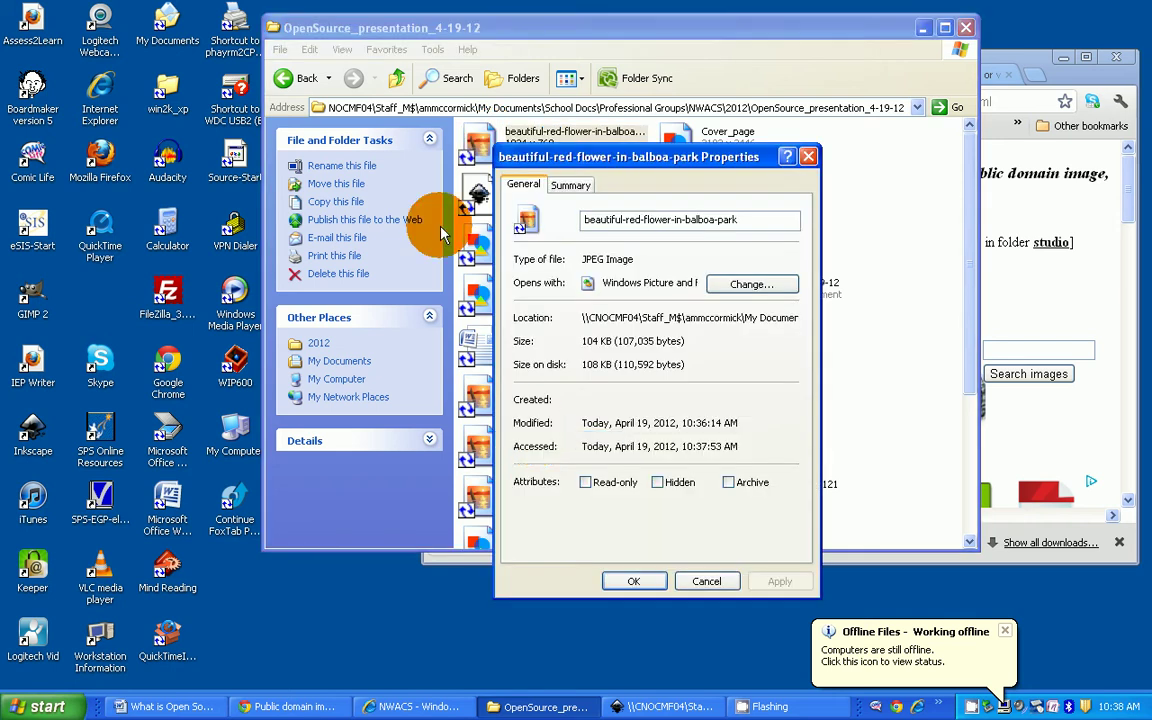
pyautogui.click(570, 185)
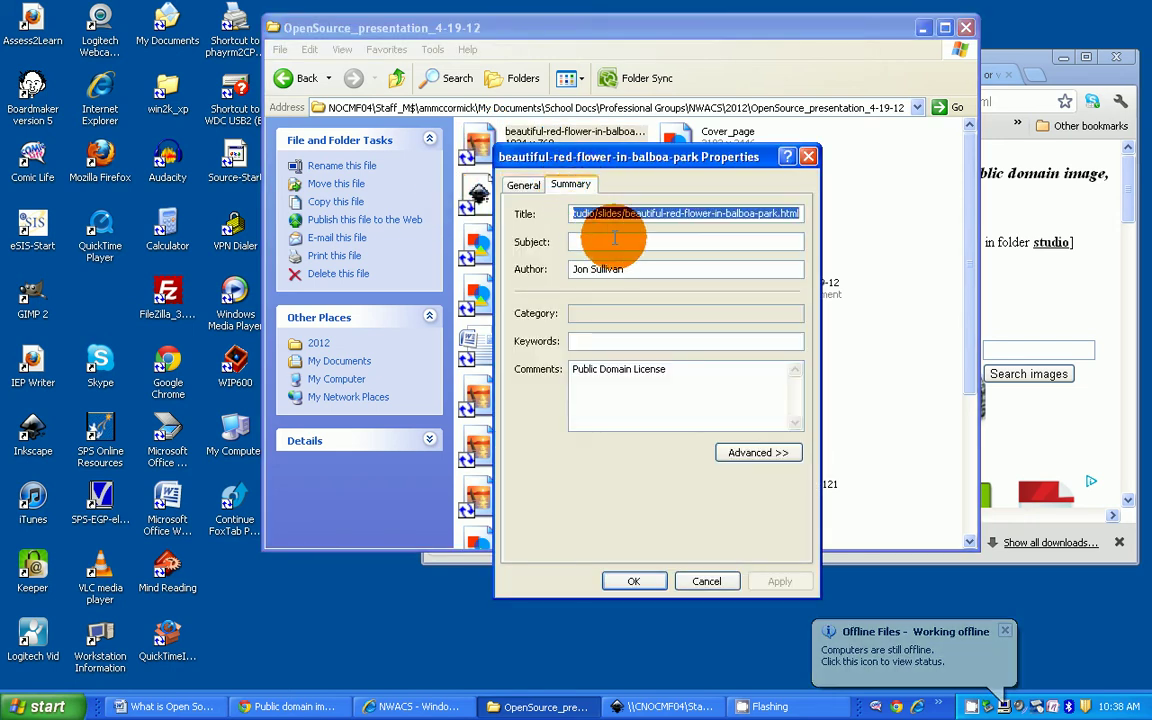
pyautogui.click(707, 582)
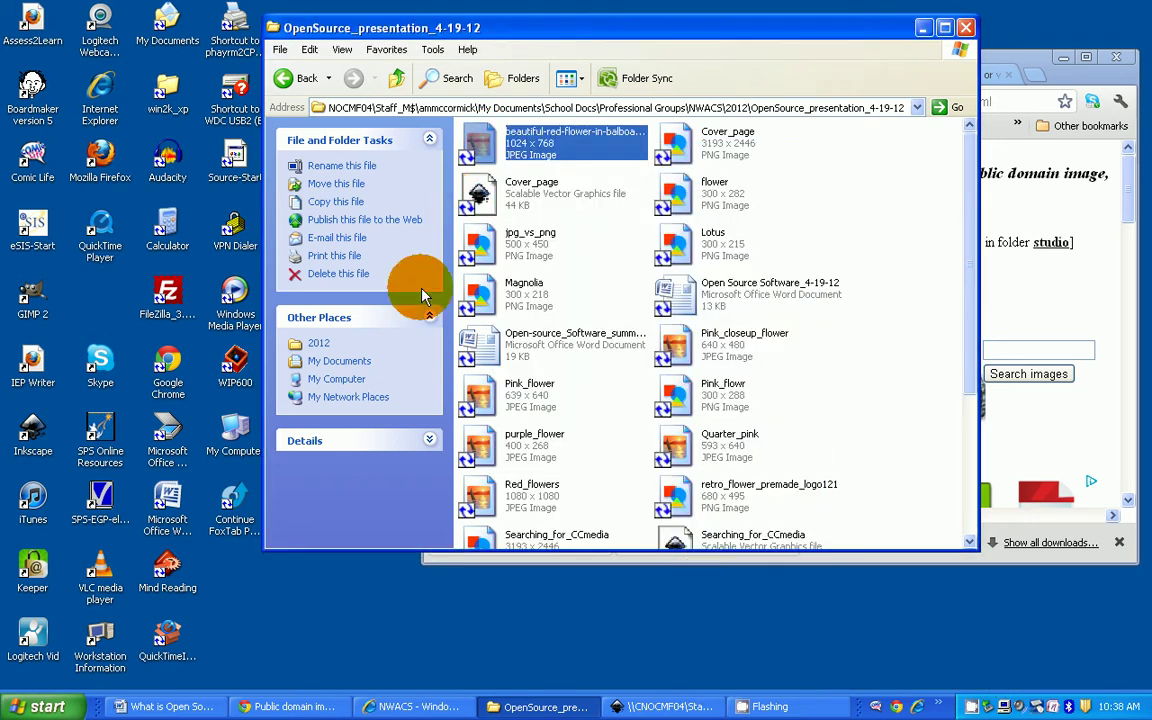
# Step: Put the folder window away, maximize the browser and go back to the flower image search results
pyautogui.click(924, 28)
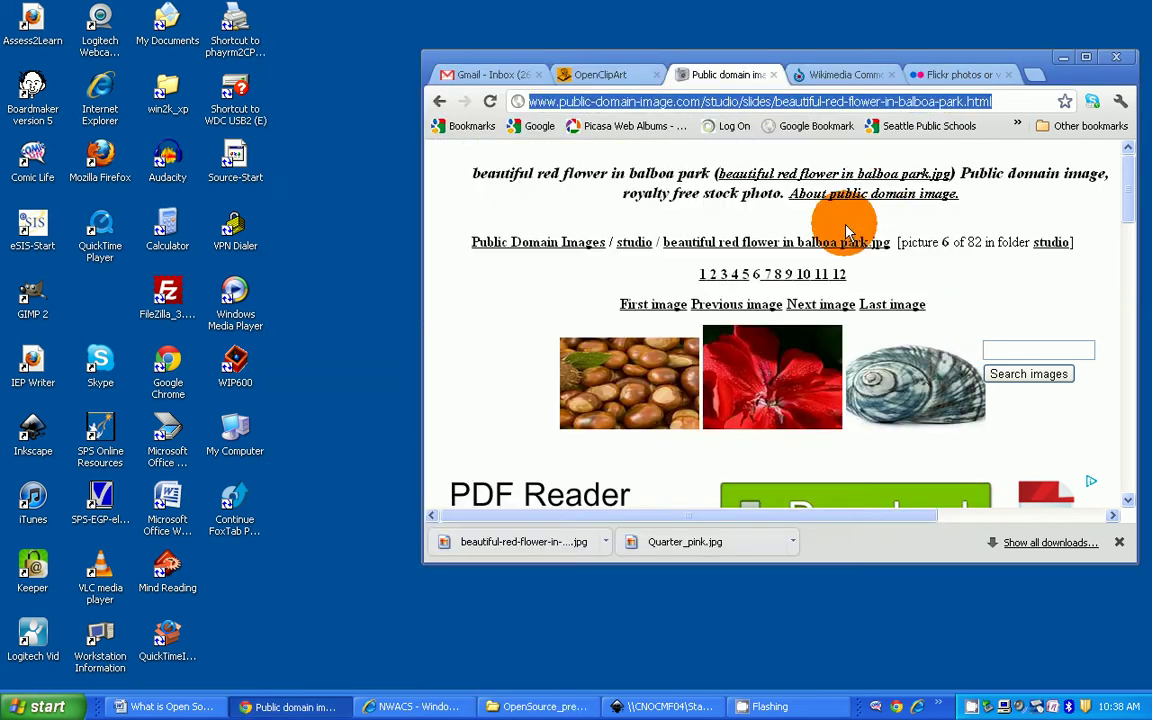
pyautogui.click(1087, 58)
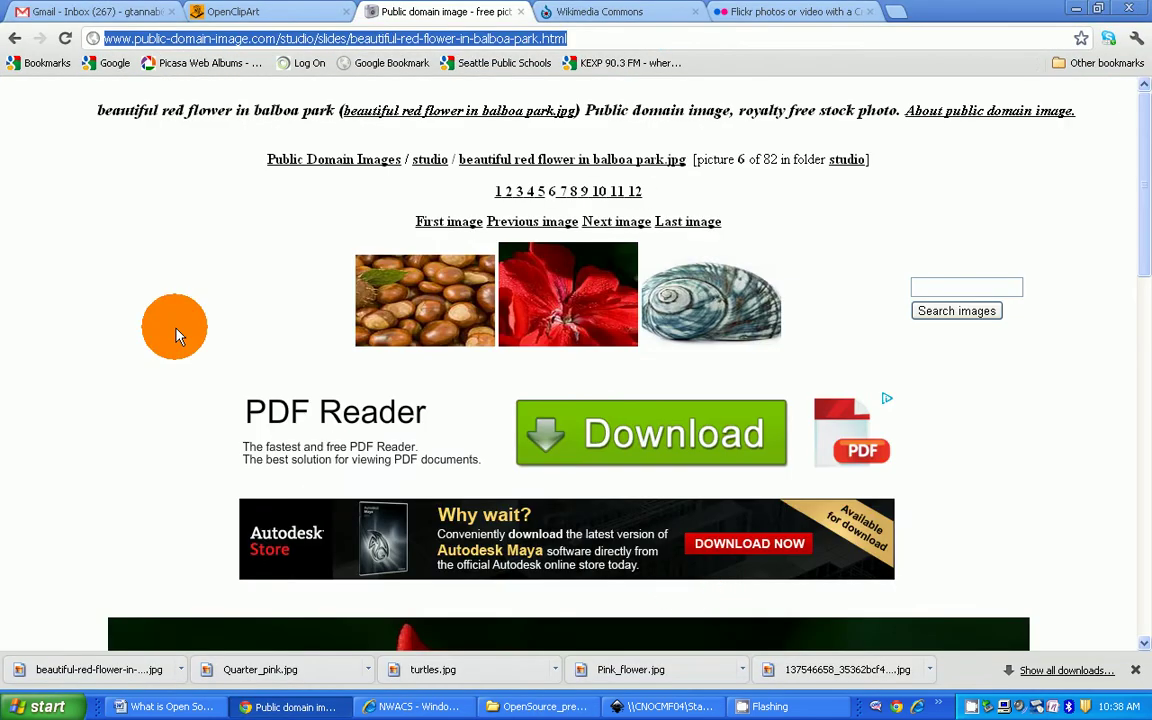
pyautogui.click(14, 40)
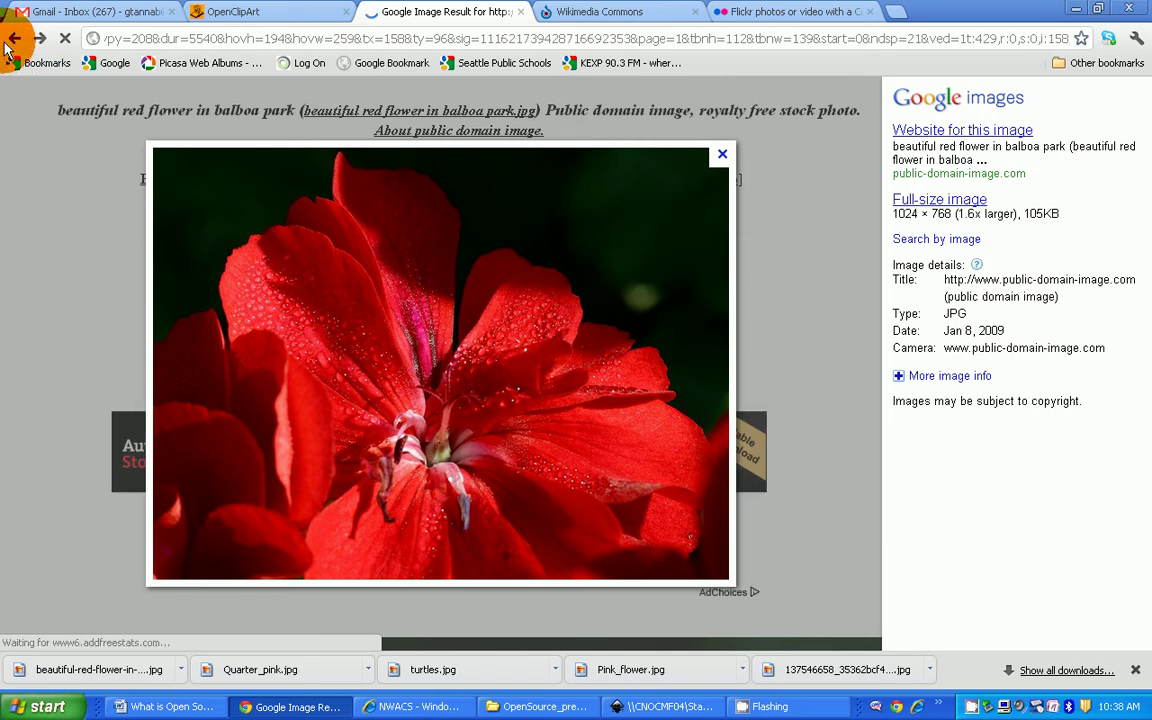
pyautogui.click(14, 39)
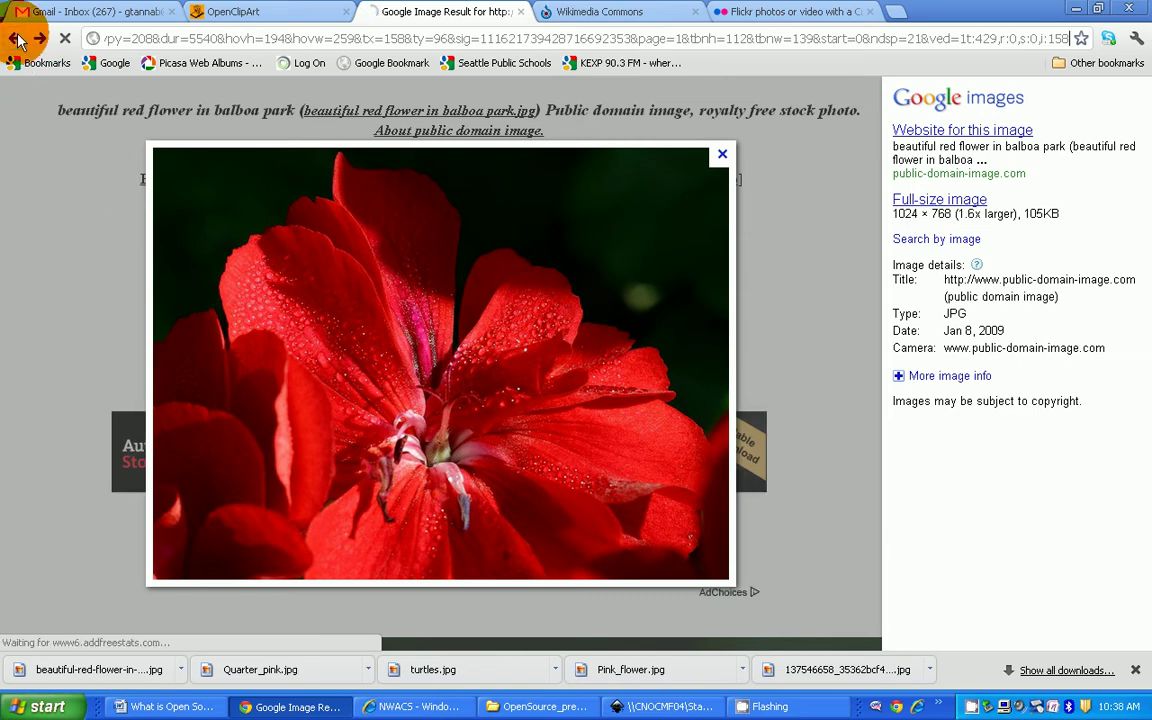
# Step: Open the purple "Flower swirls" image from page 2 of the results and close its preview to reach the source website
pyautogui.scroll(-3, 253, 414)
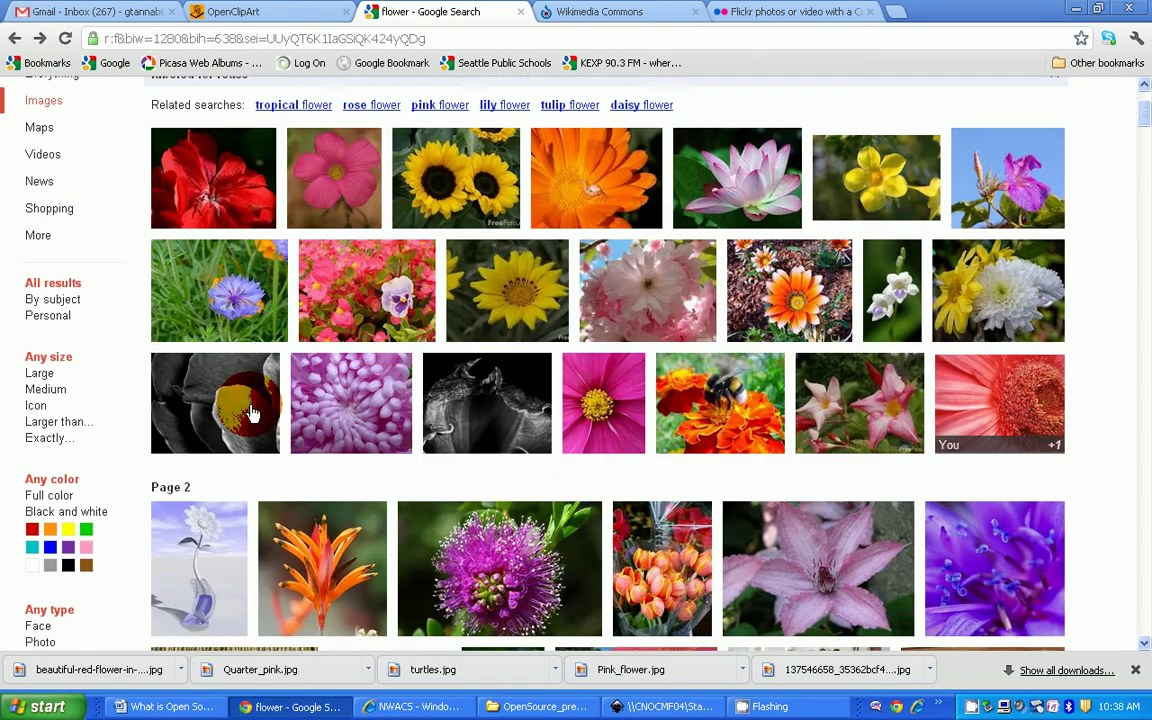
pyautogui.scroll(-3, 253, 414)
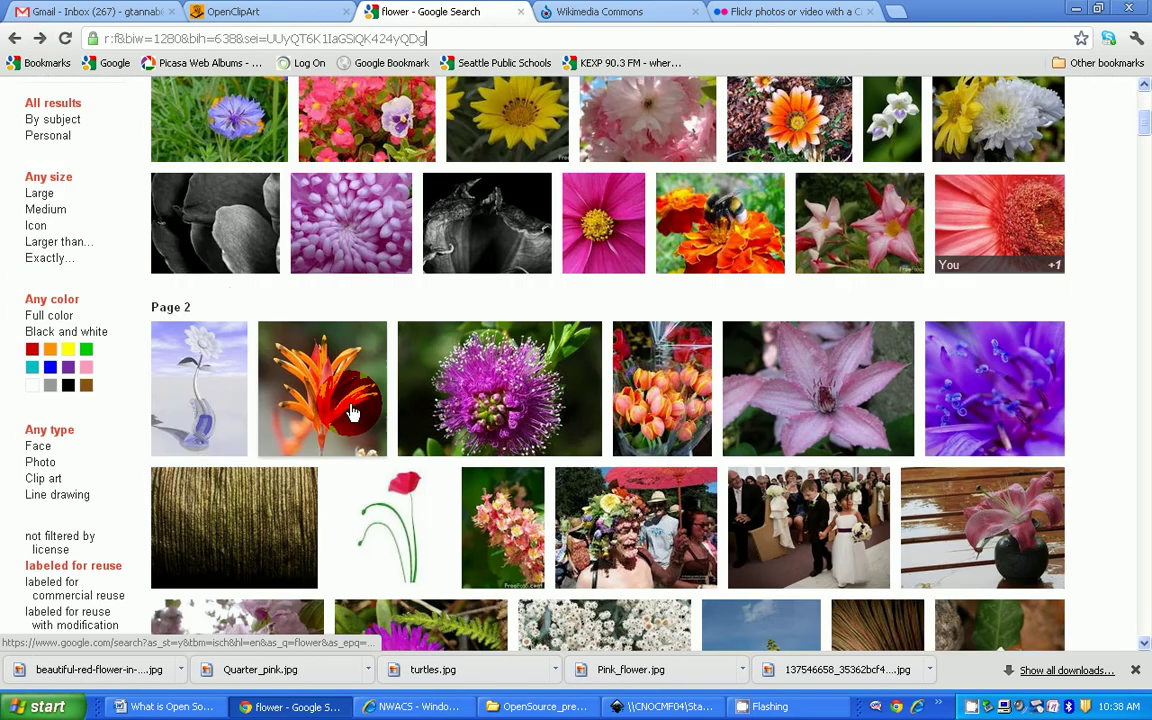
pyautogui.scroll(-2, 352, 413)
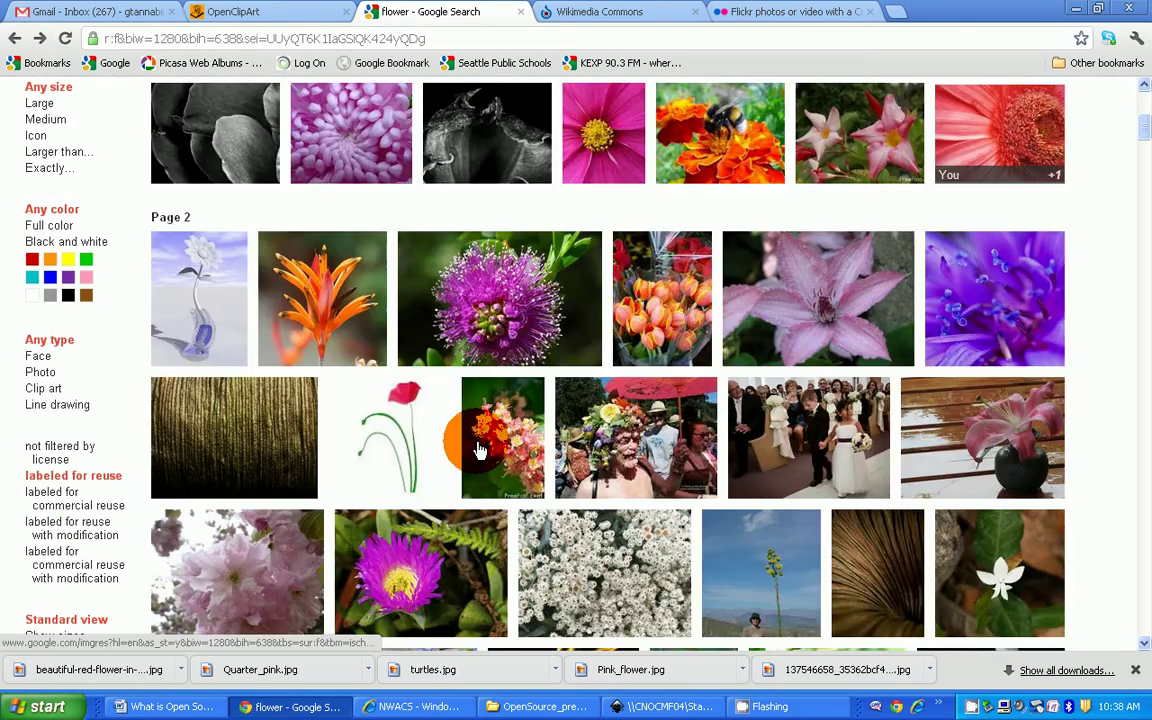
pyautogui.click(997, 313)
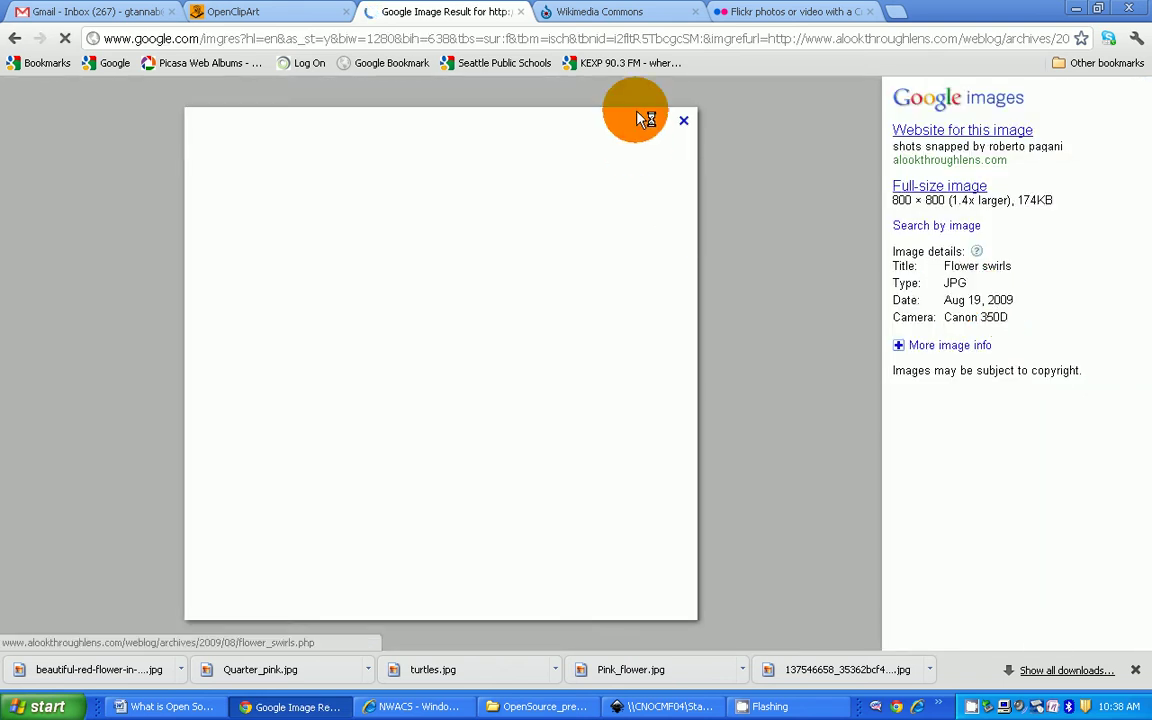
pyautogui.click(684, 124)
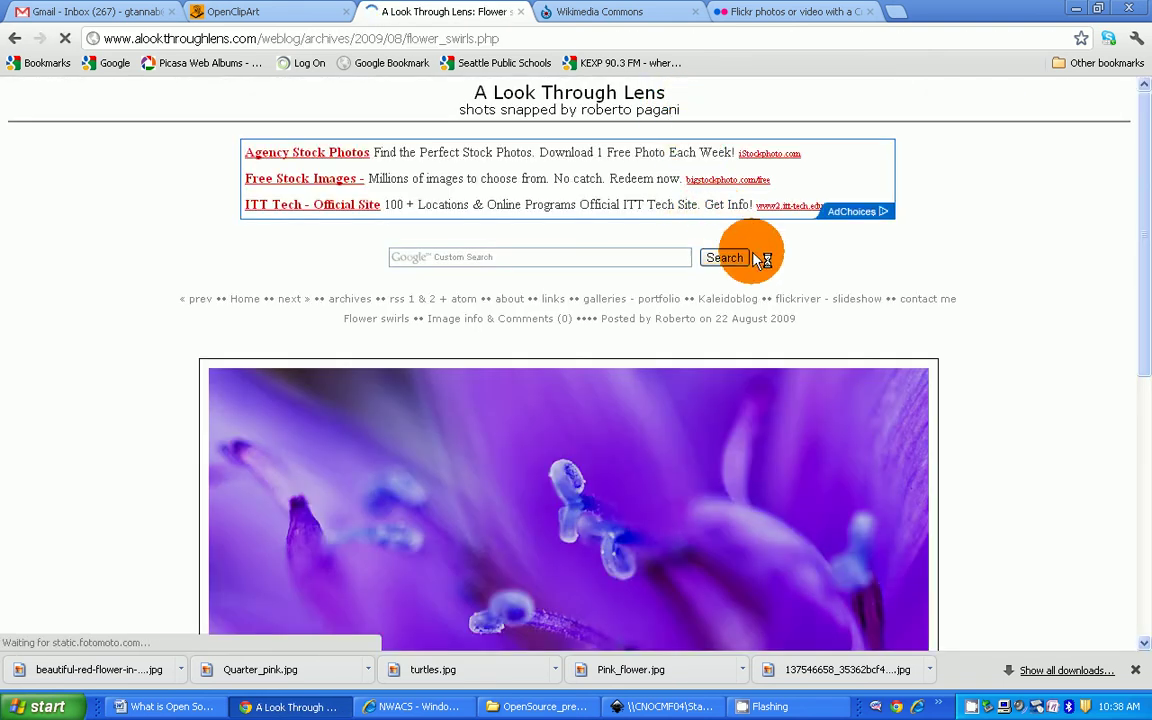
# Step: Open the "some right reserved" license link at the page's foot, review the Creative Commons conditions and decline the page translation
pyautogui.scroll(-3, 810, 280)
pyautogui.scroll(-3, 836, 288)
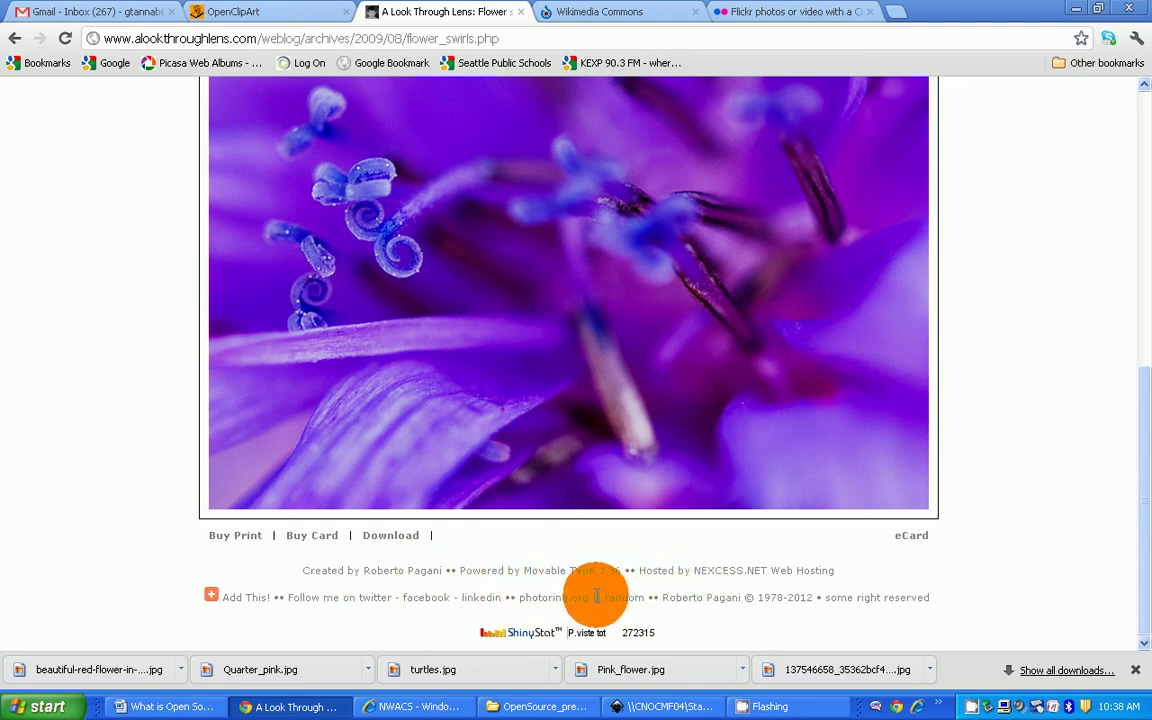
pyautogui.click(870, 605)
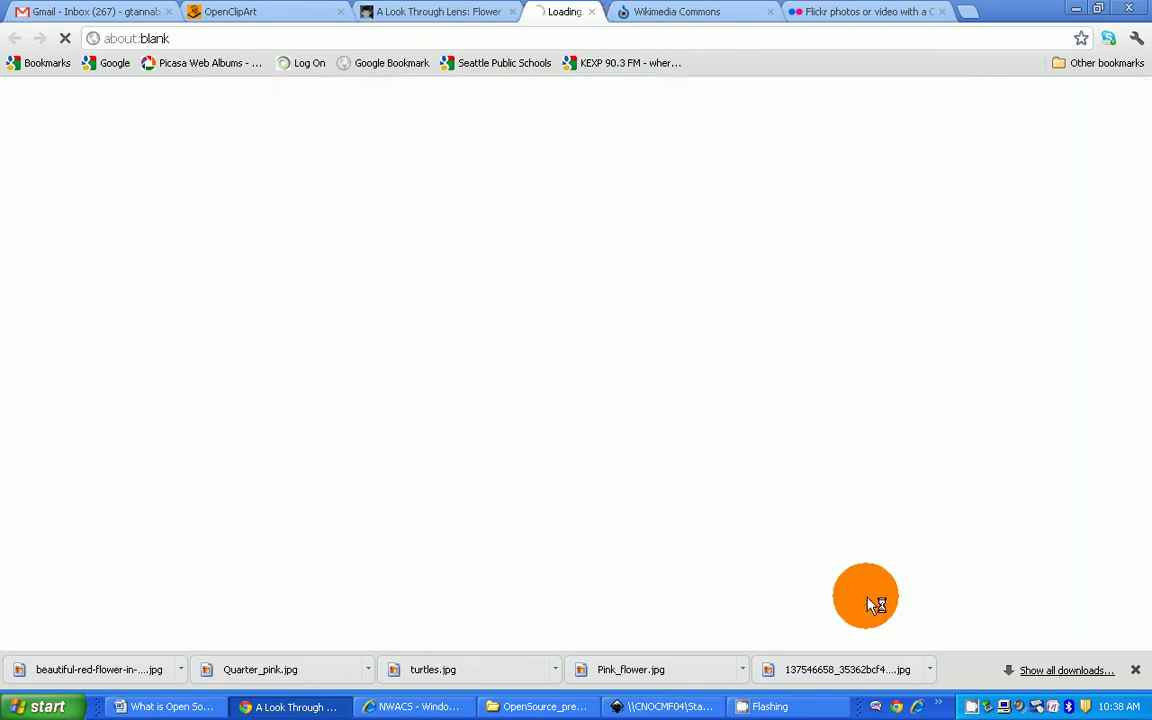
pyautogui.scroll(-3, 650, 537)
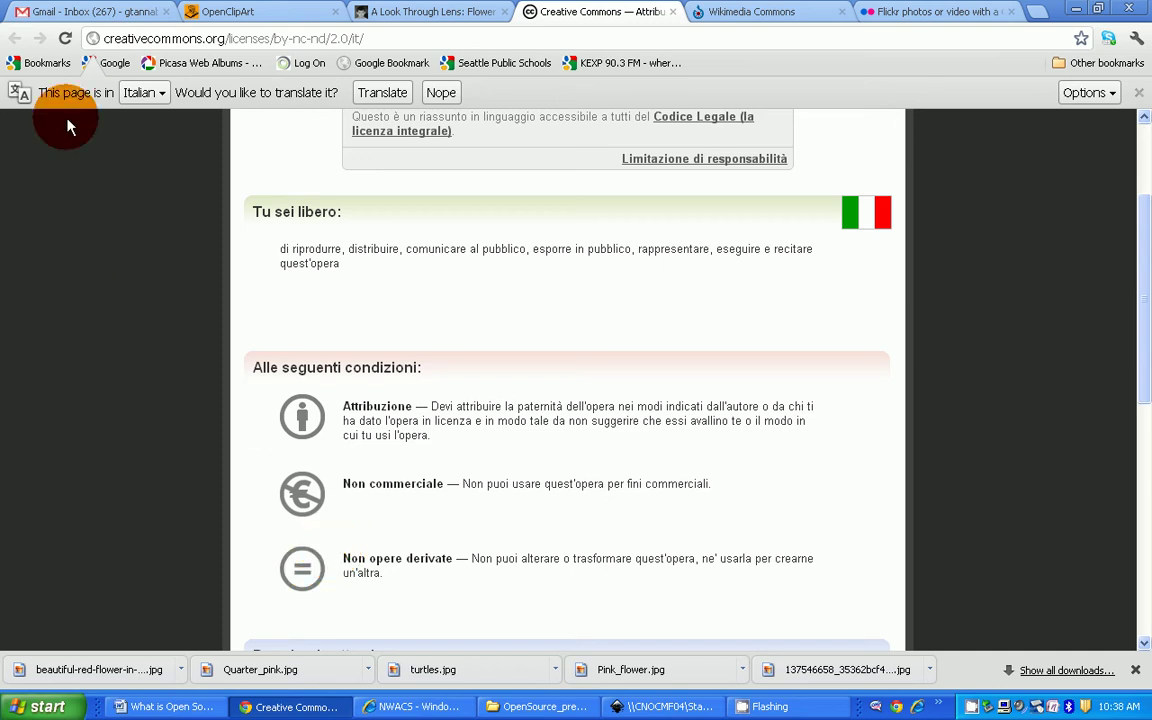
pyautogui.scroll(3, 325, 347)
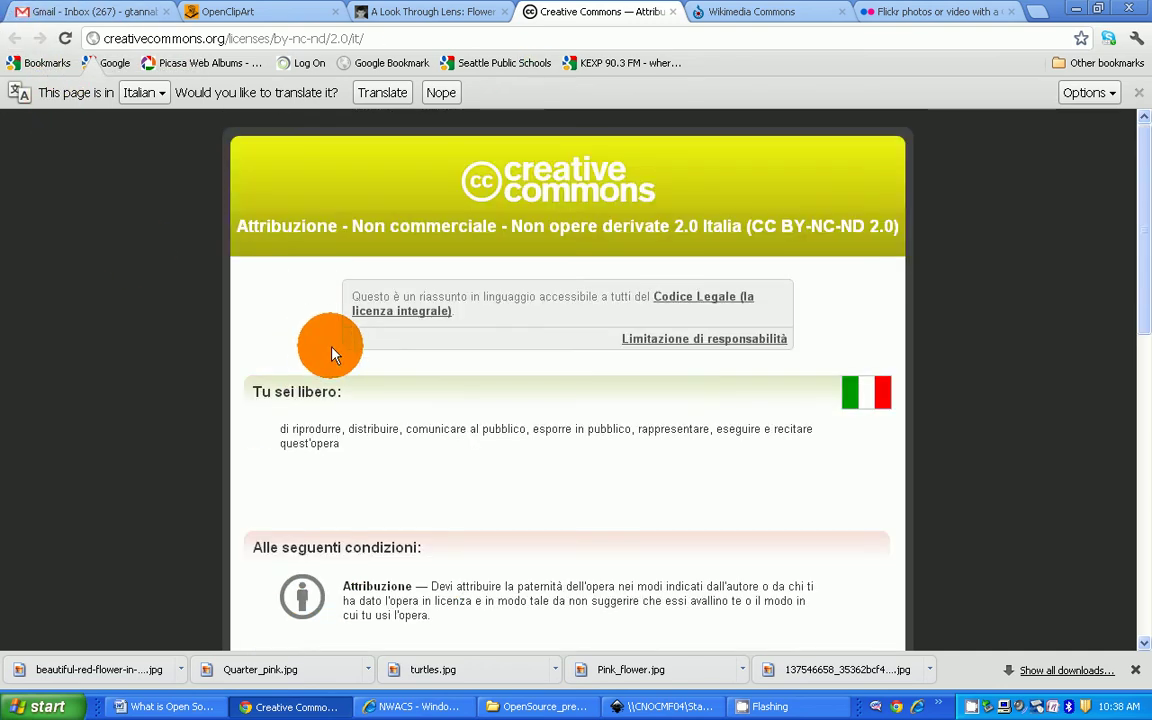
pyautogui.click(438, 94)
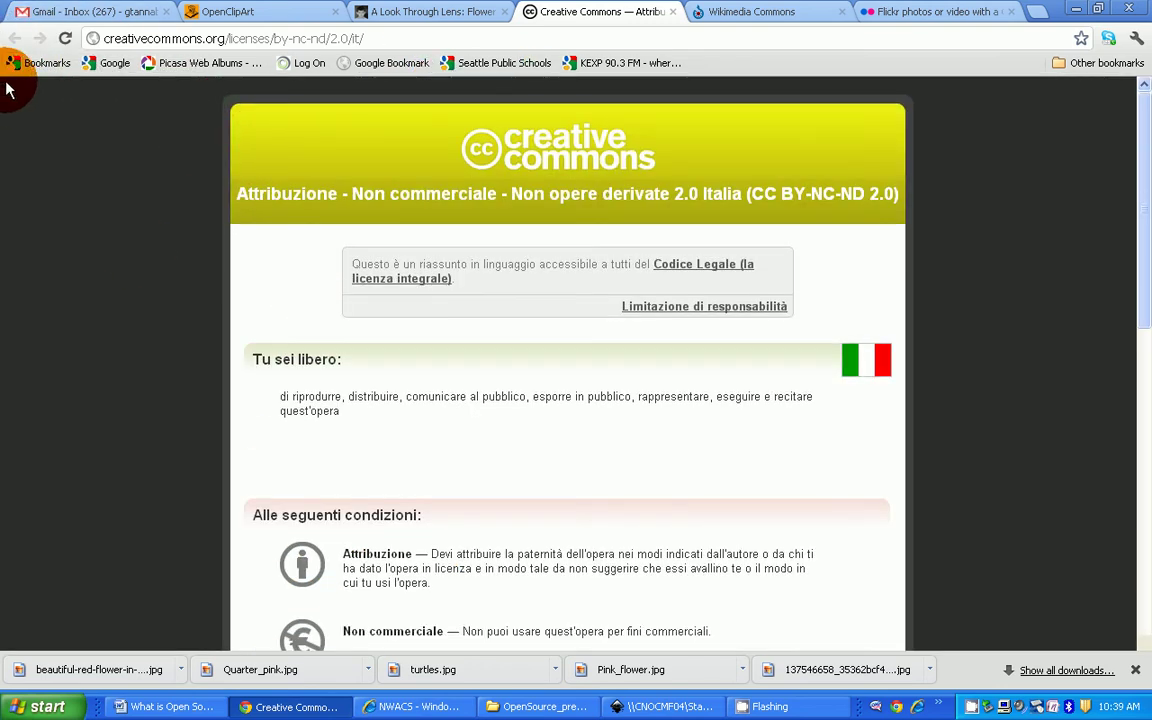
# Step: Close the Creative Commons license page and look over the "Flower swirls" photo page
pyautogui.click(674, 14)
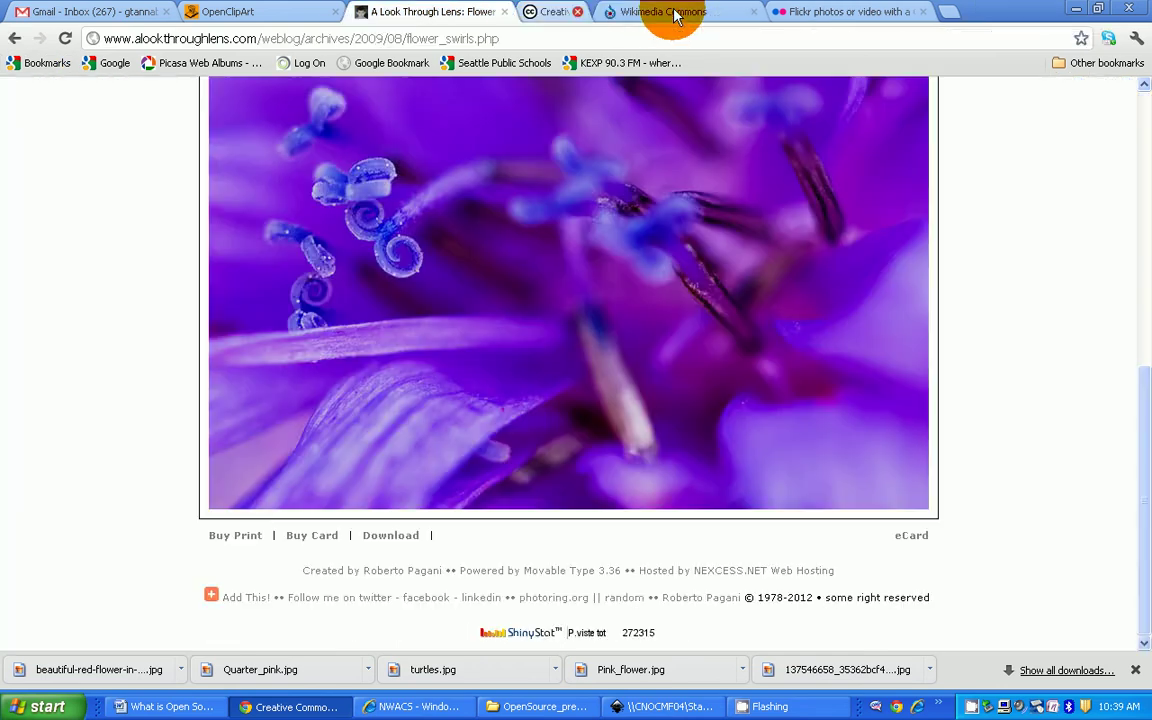
pyautogui.scroll(3, 437, 446)
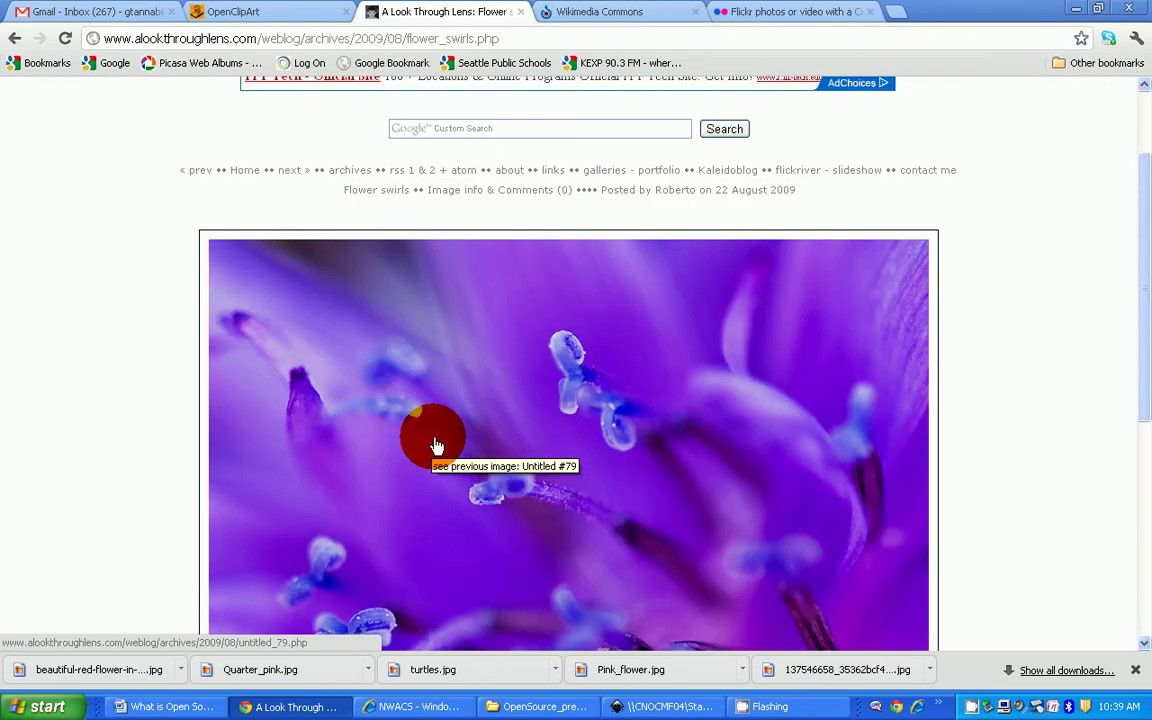
pyautogui.scroll(1, 437, 446)
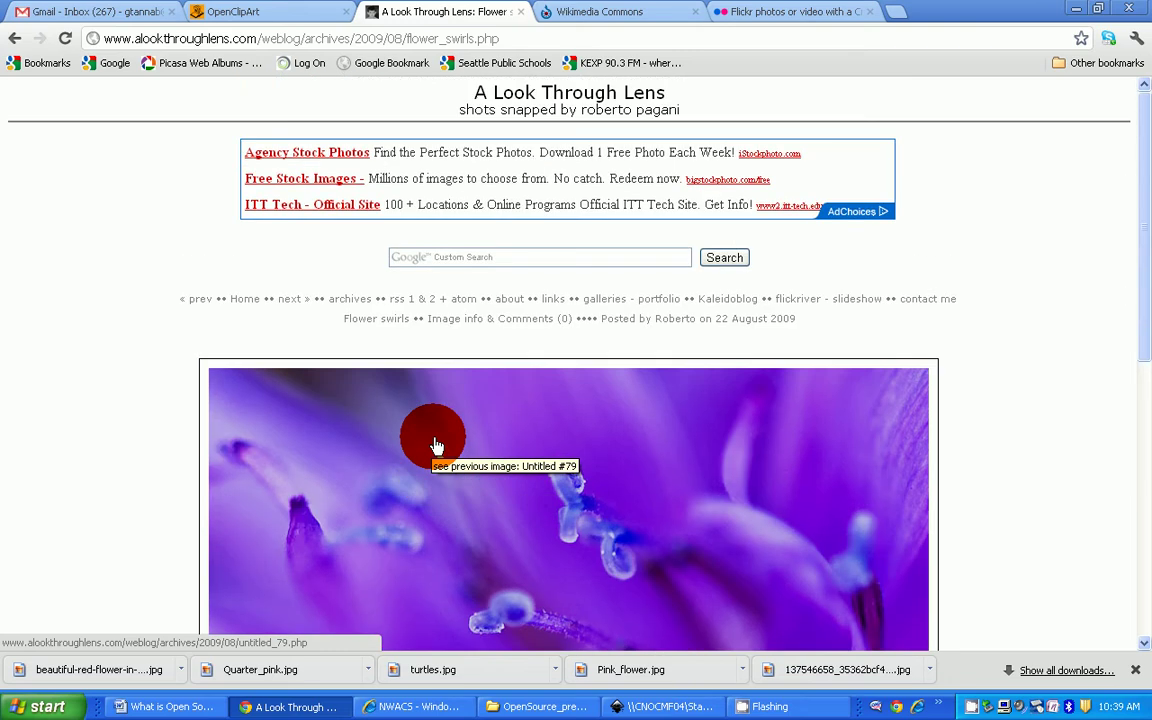
pyautogui.scroll(-2, 437, 446)
pyautogui.scroll(-2, 437, 443)
pyautogui.scroll(4, 437, 443)
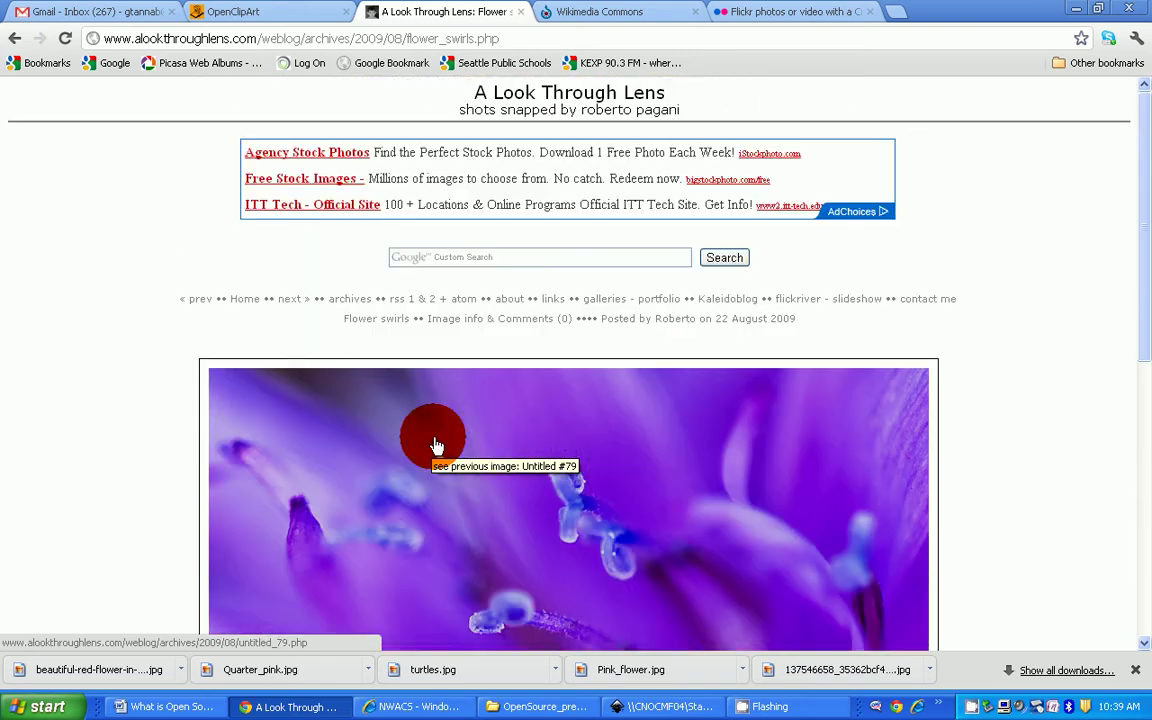
# Step: Close the "Flower swirls" page and look over the recent photos on Flickr's Creative Commons attribution page
pyautogui.click(520, 17)
pyautogui.click(575, 12)
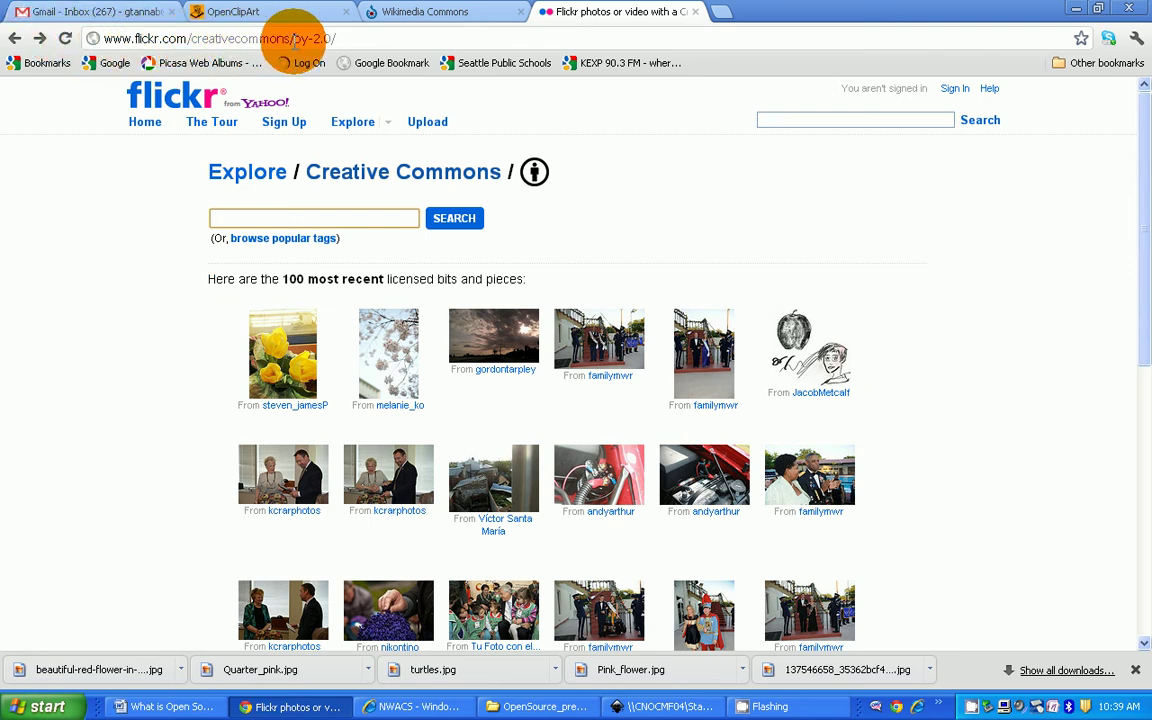
pyautogui.tripleClick(303, 172)
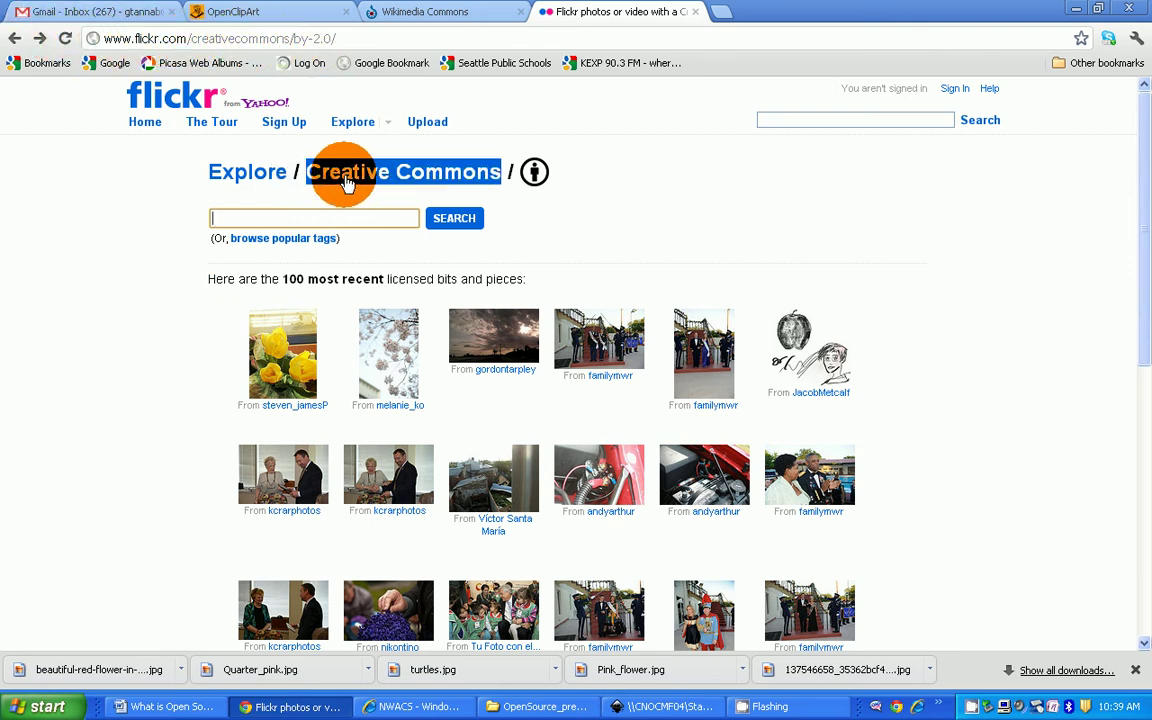
pyautogui.click(410, 198)
pyautogui.scroll(-2, 472, 282)
pyautogui.scroll(2, 474, 284)
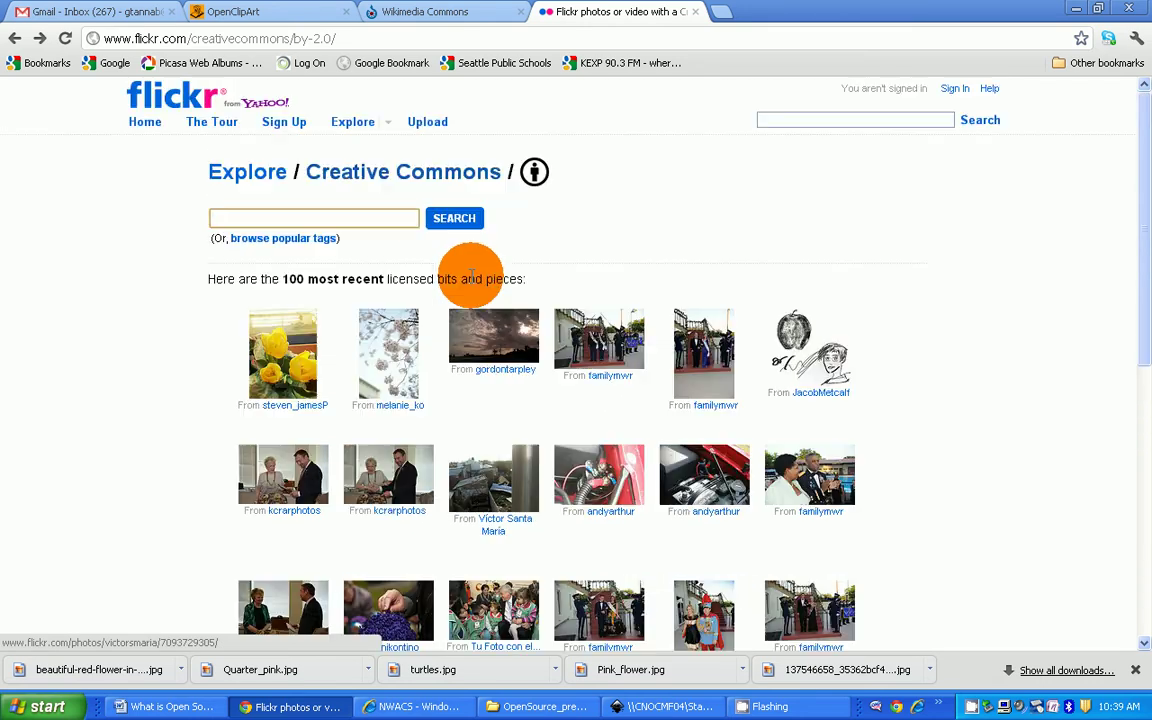
# Step: Search Flickr's attribution-licensed Creative Commons photos for "flower"
pyautogui.click(278, 212)
pyautogui.press('Down')
pyautogui.press('Return')
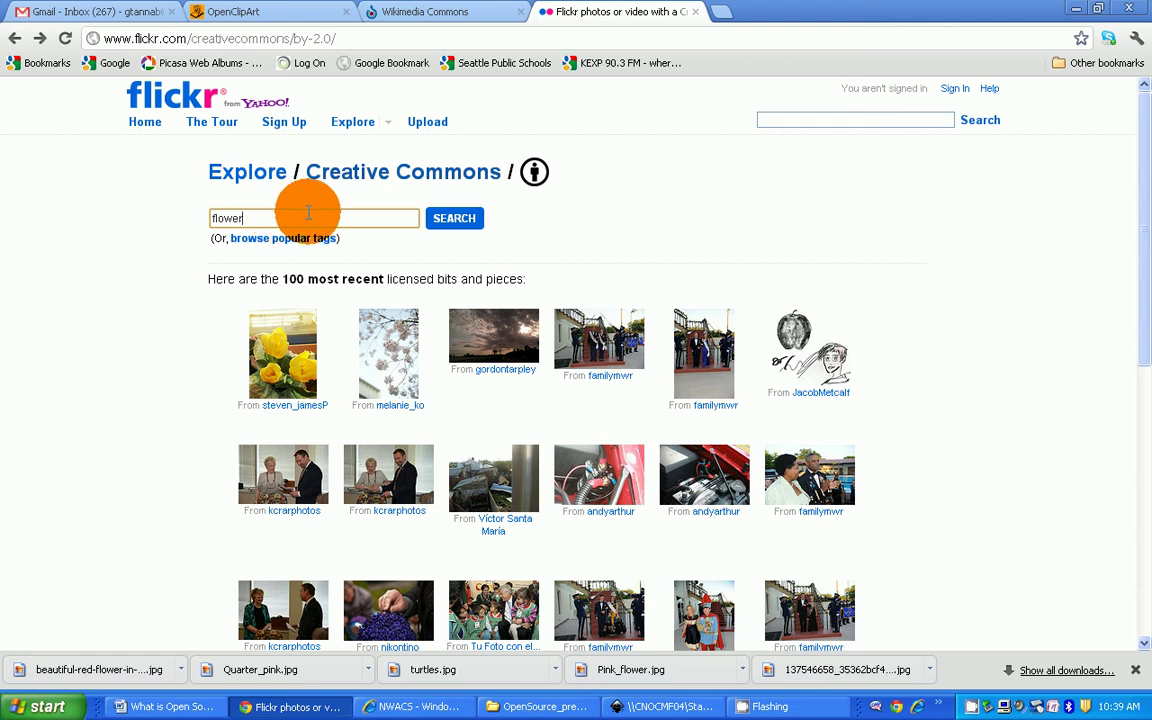
pyautogui.click(470, 219)
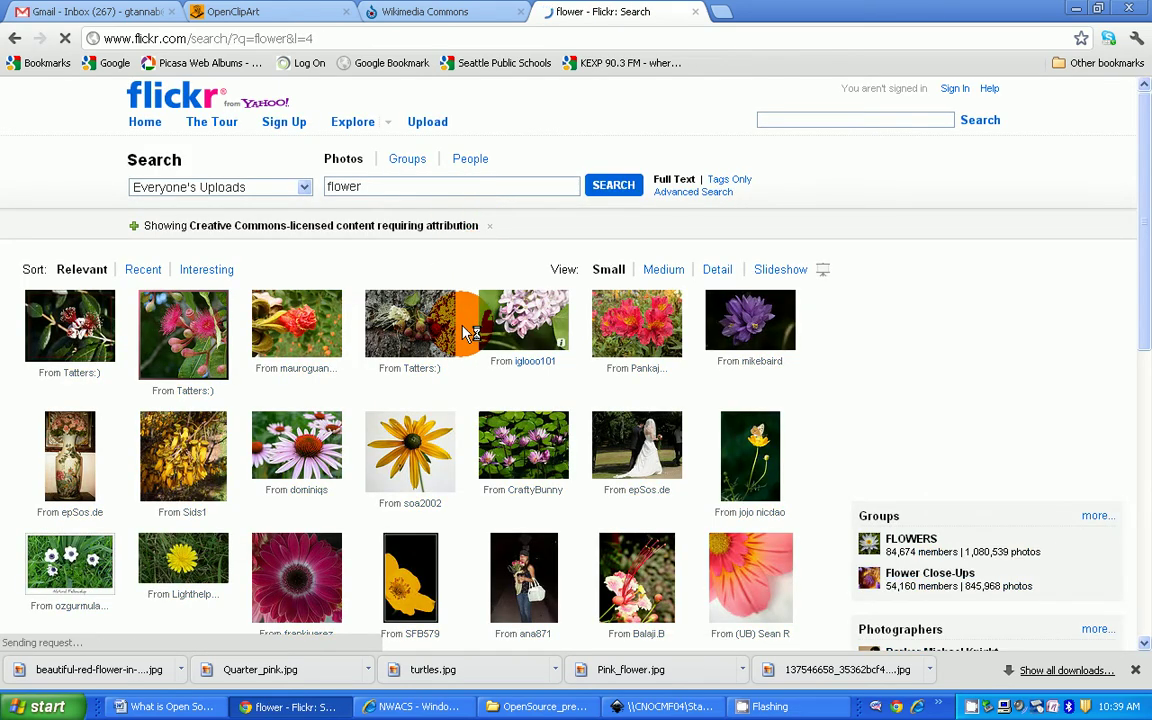
# Step: Browse the flower results, open the pink water lilies photo and check the photographer's name on its page
pyautogui.scroll(-3, 462, 320)
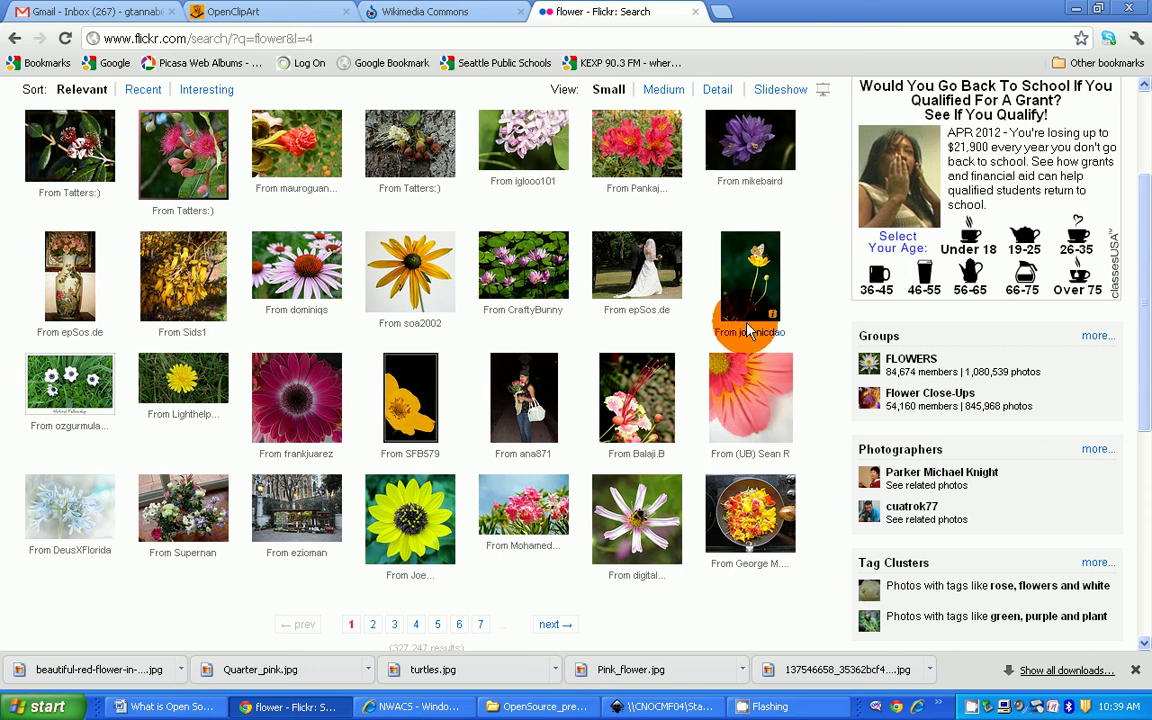
pyautogui.scroll(2, 733, 378)
pyautogui.click(545, 358)
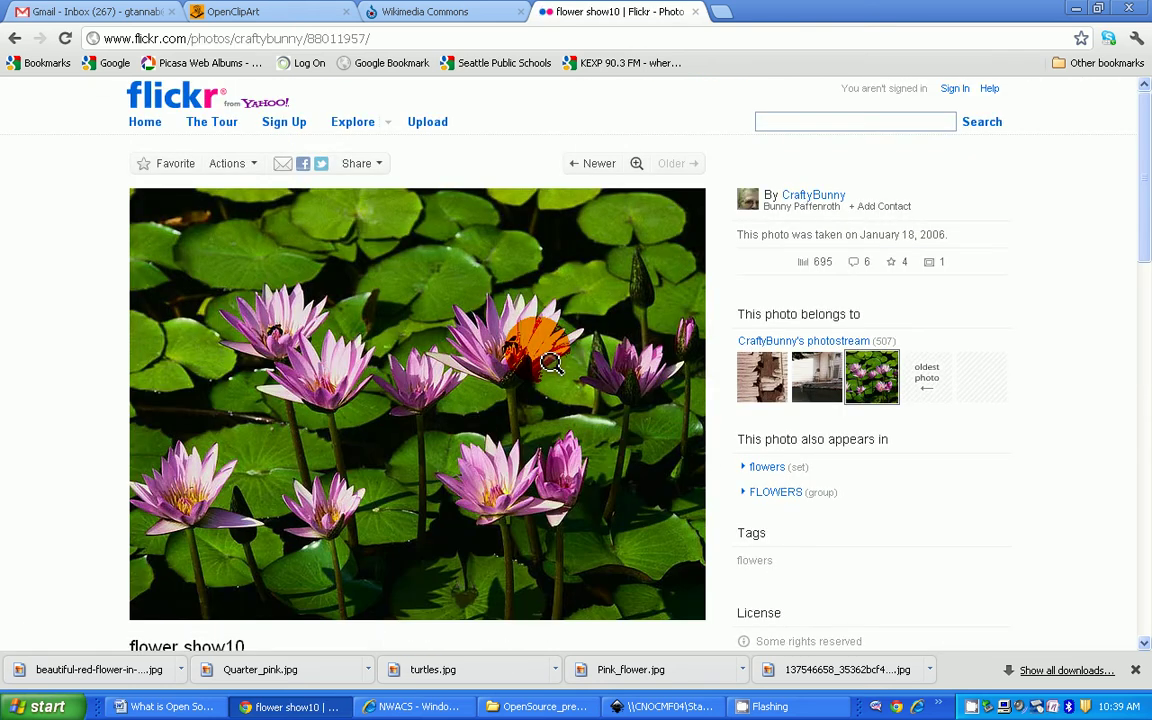
pyautogui.tripleClick(783, 207)
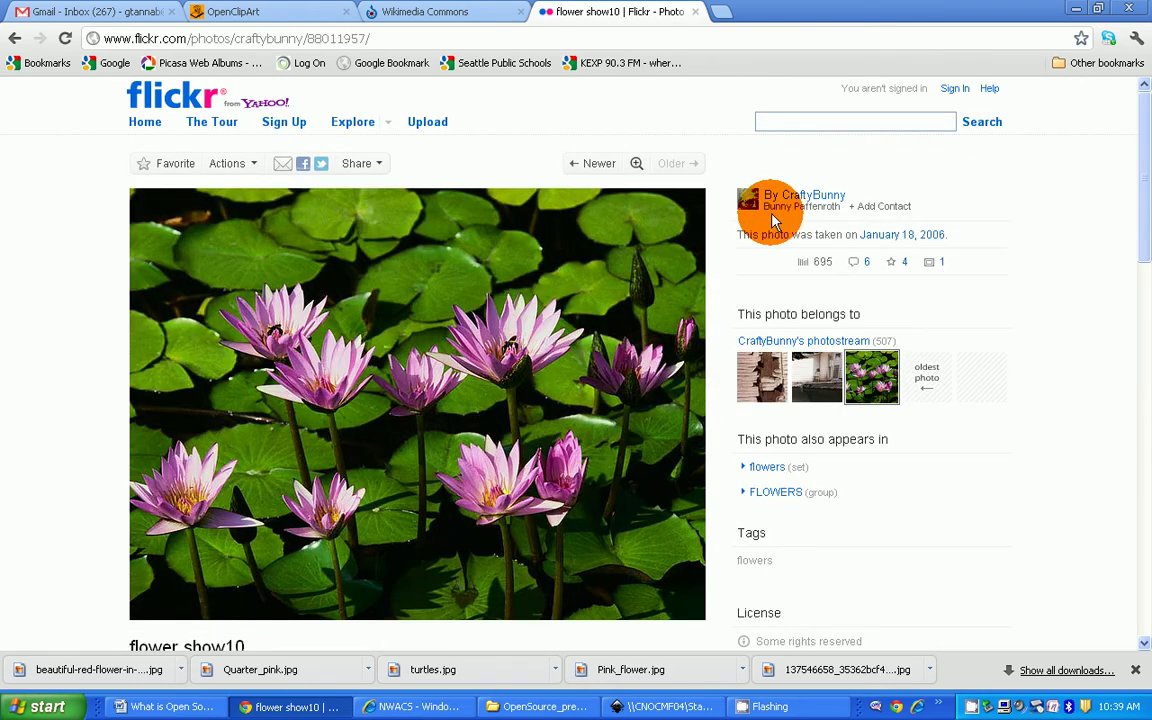
pyautogui.tripleClick(773, 210)
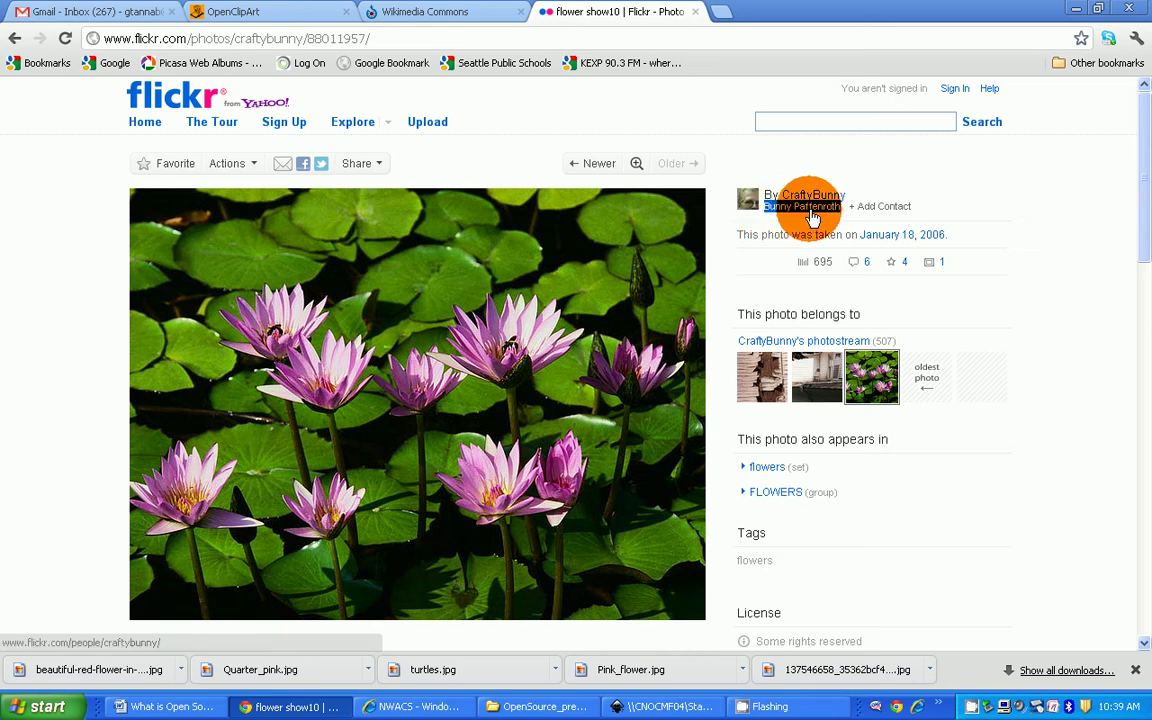
pyautogui.click(418, 405)
# Step: Open the "Some Rights Reserved" license of the water lilies photo
pyautogui.scroll(-3, 437, 437)
pyautogui.scroll(3, 434, 432)
pyautogui.click(427, 312)
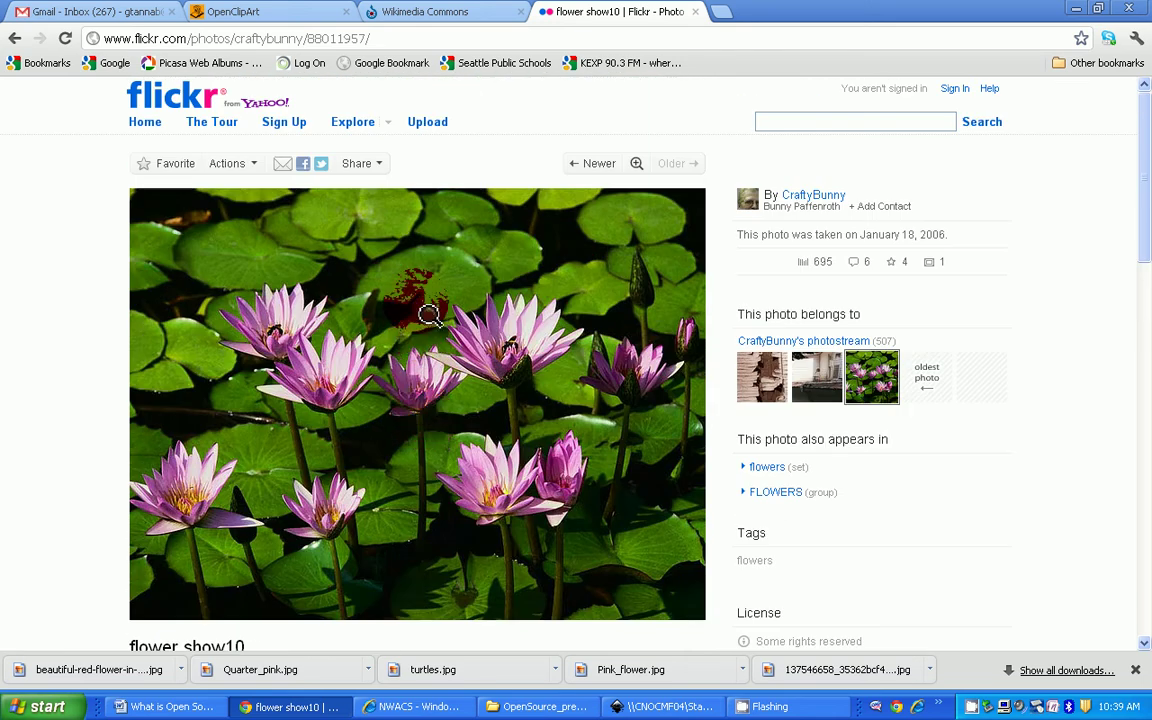
pyautogui.click(420, 312)
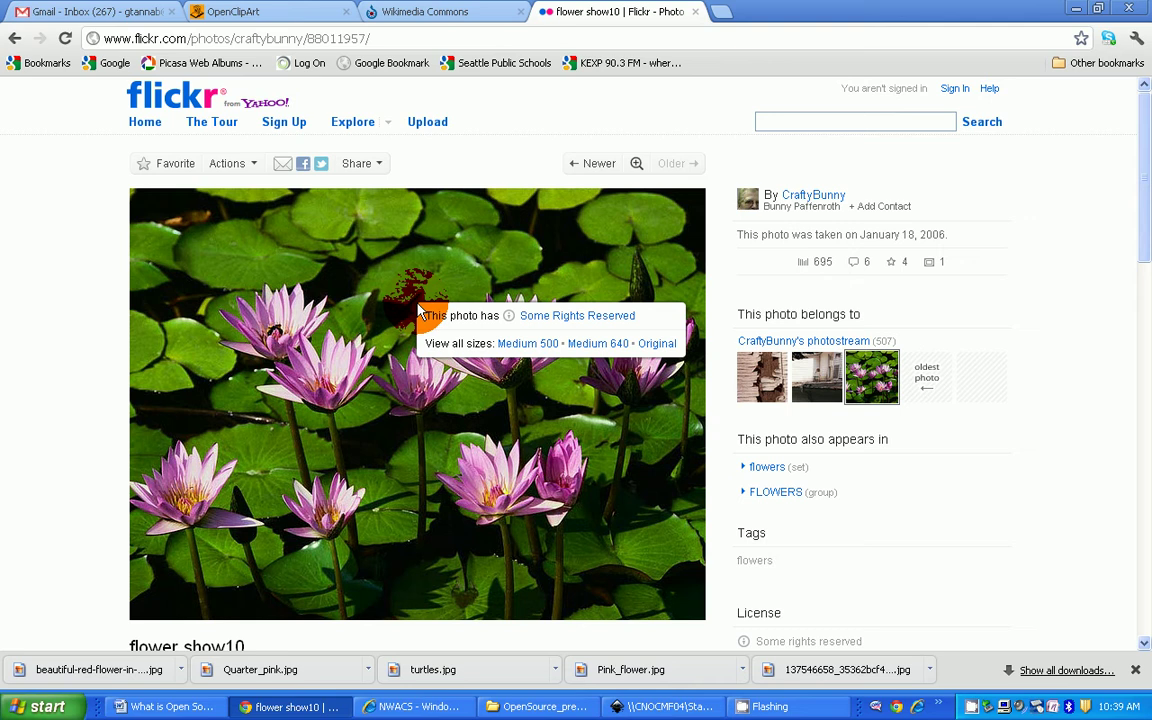
pyautogui.tripleClick(535, 315)
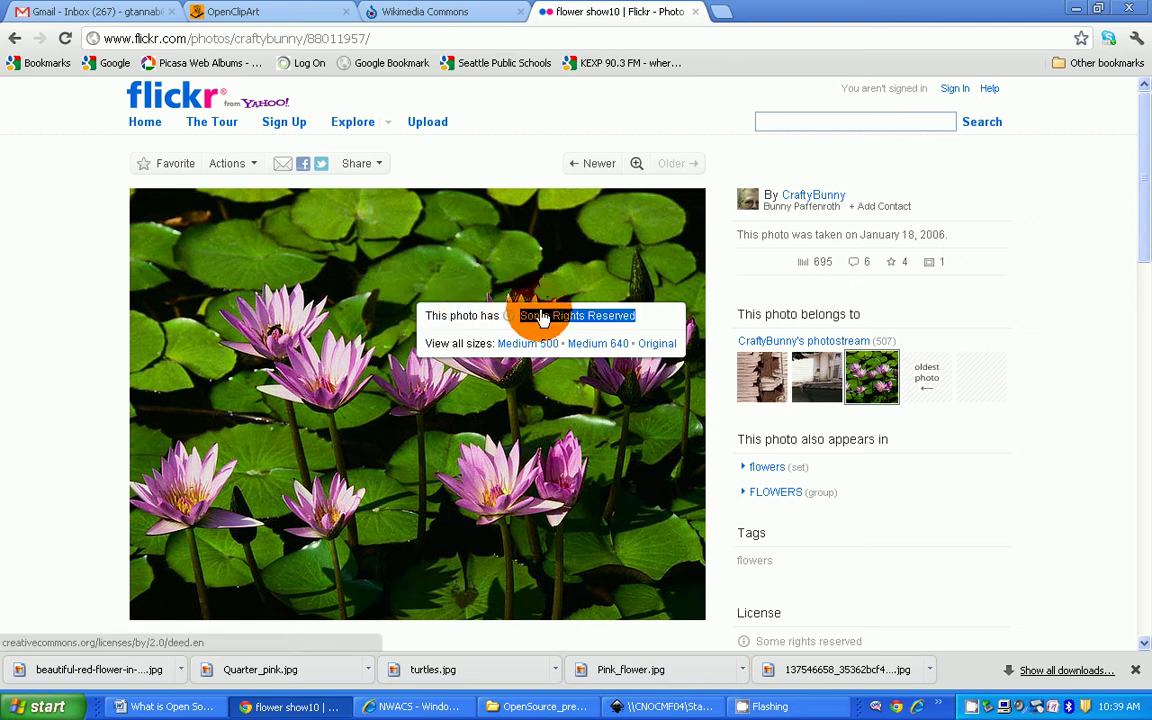
pyautogui.click(541, 316)
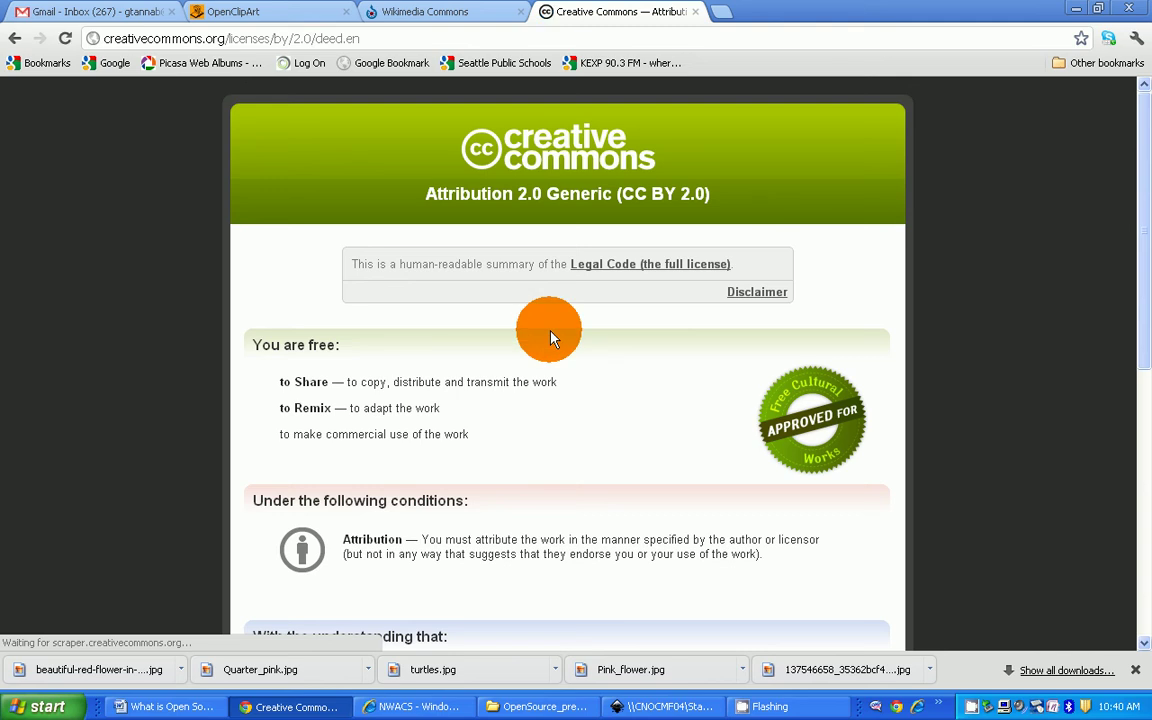
# Step: Review the freedoms and conditions of the Attribution 2.0 Generic license and return to the water lilies photo page
pyautogui.scroll(-3, 553, 338)
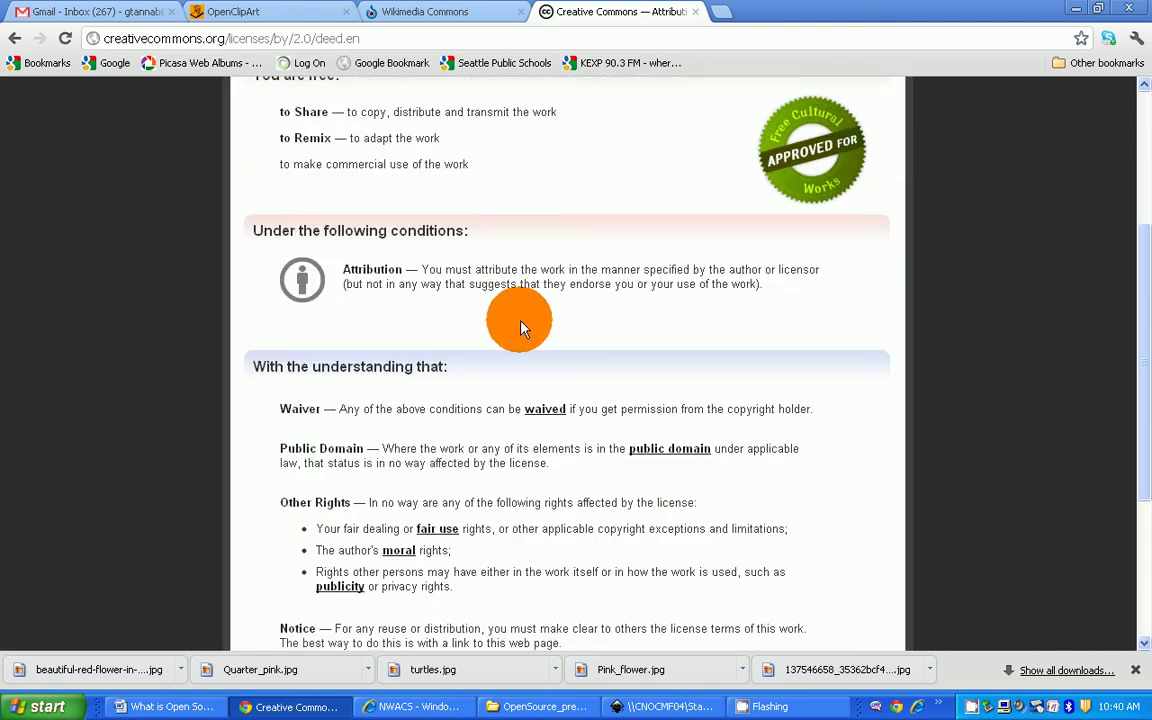
pyautogui.scroll(2, 520, 326)
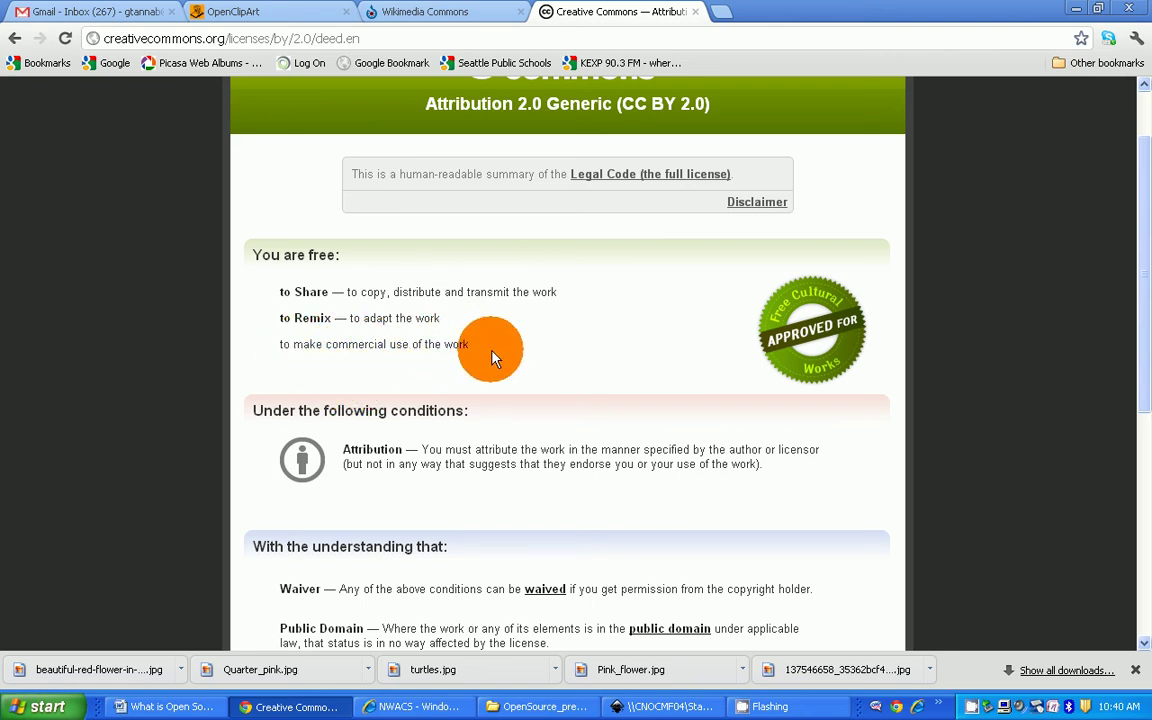
pyautogui.scroll(-2, 490, 350)
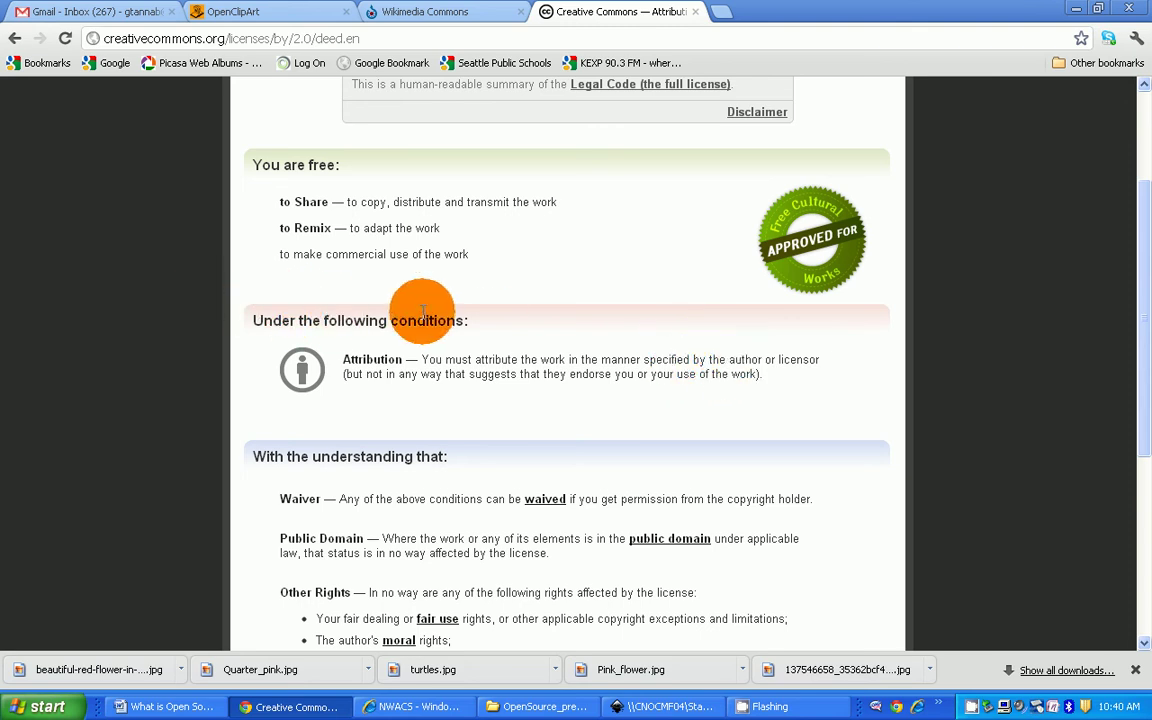
pyautogui.scroll(-2, 422, 312)
pyautogui.scroll(4, 420, 312)
pyautogui.click(14, 40)
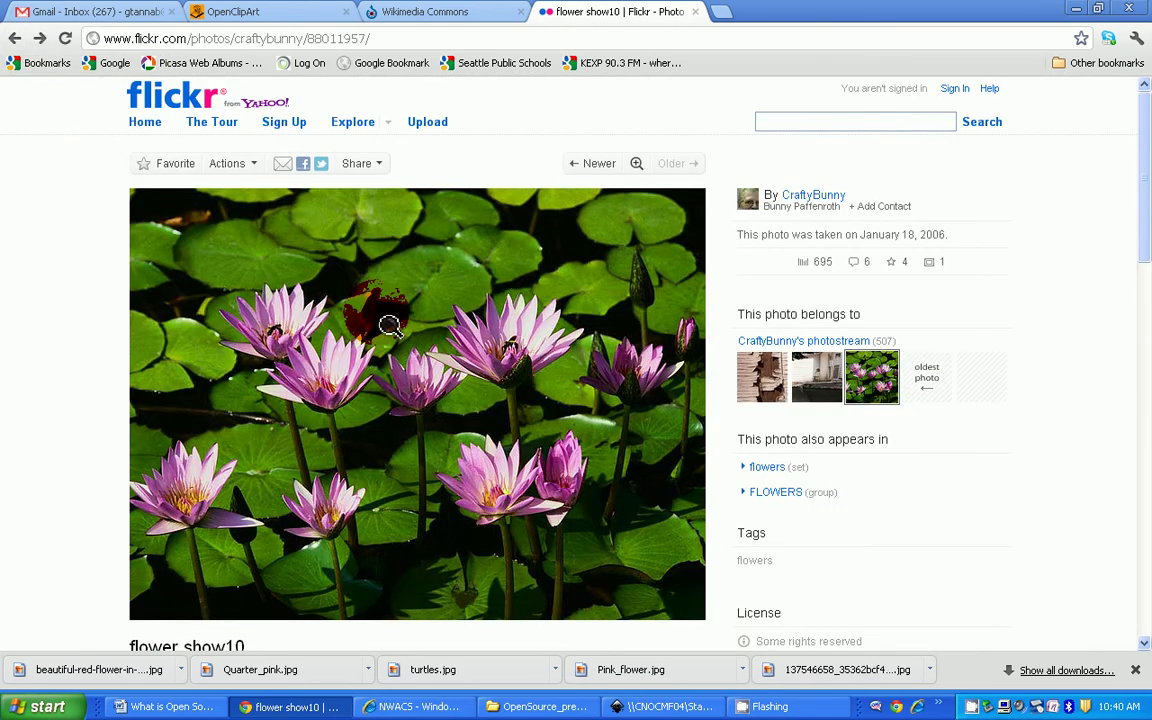
# Step: Open the Original size of the water lilies photo and examine its available sizes and download option
pyautogui.scroll(-2, 380, 309)
pyautogui.scroll(2, 380, 303)
pyautogui.moveTo(373, 295)
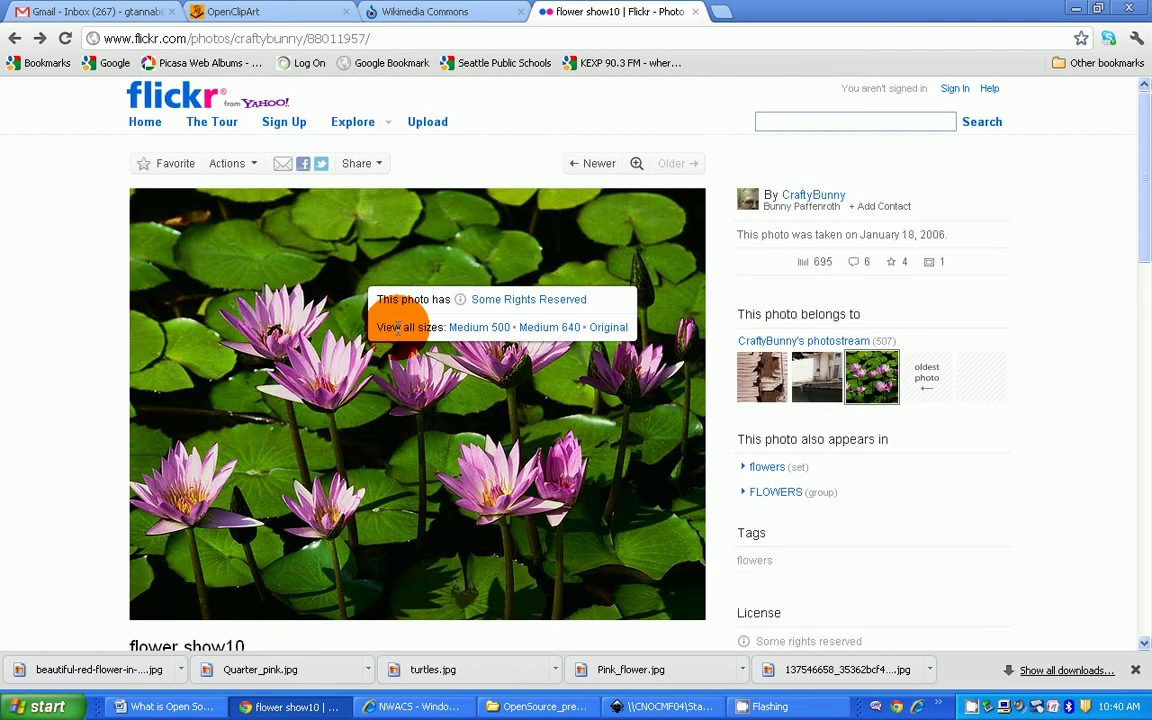
pyautogui.click(579, 330)
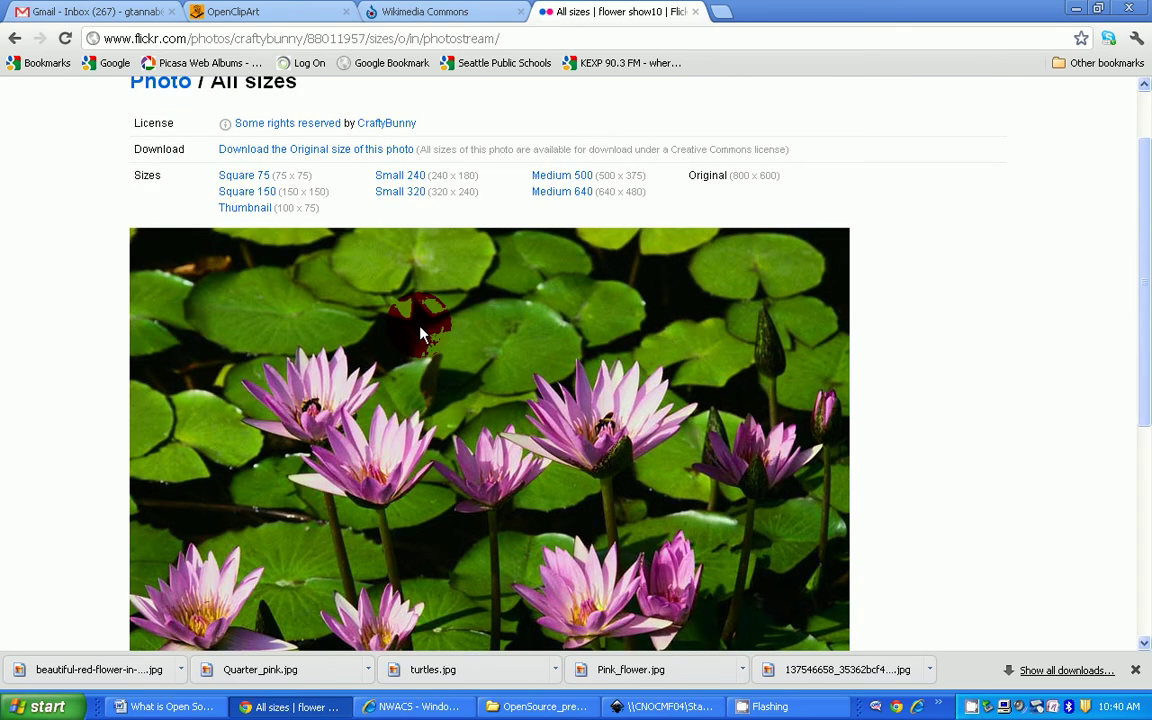
pyautogui.click(400, 284)
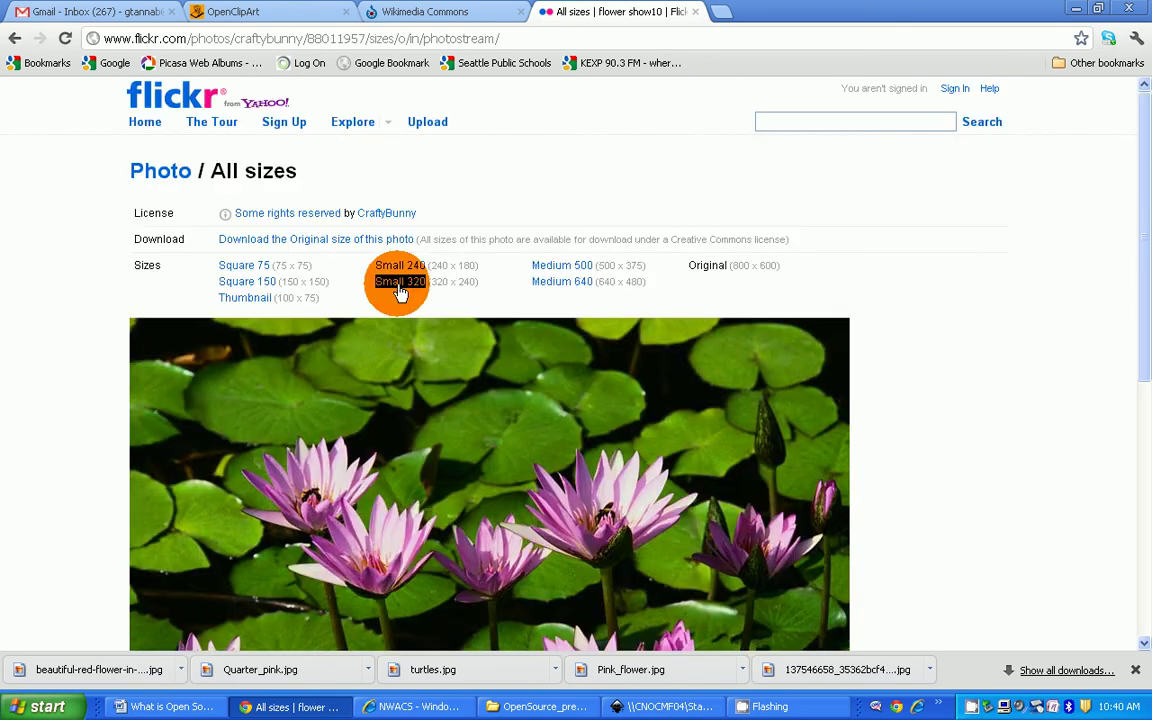
pyautogui.click(255, 240)
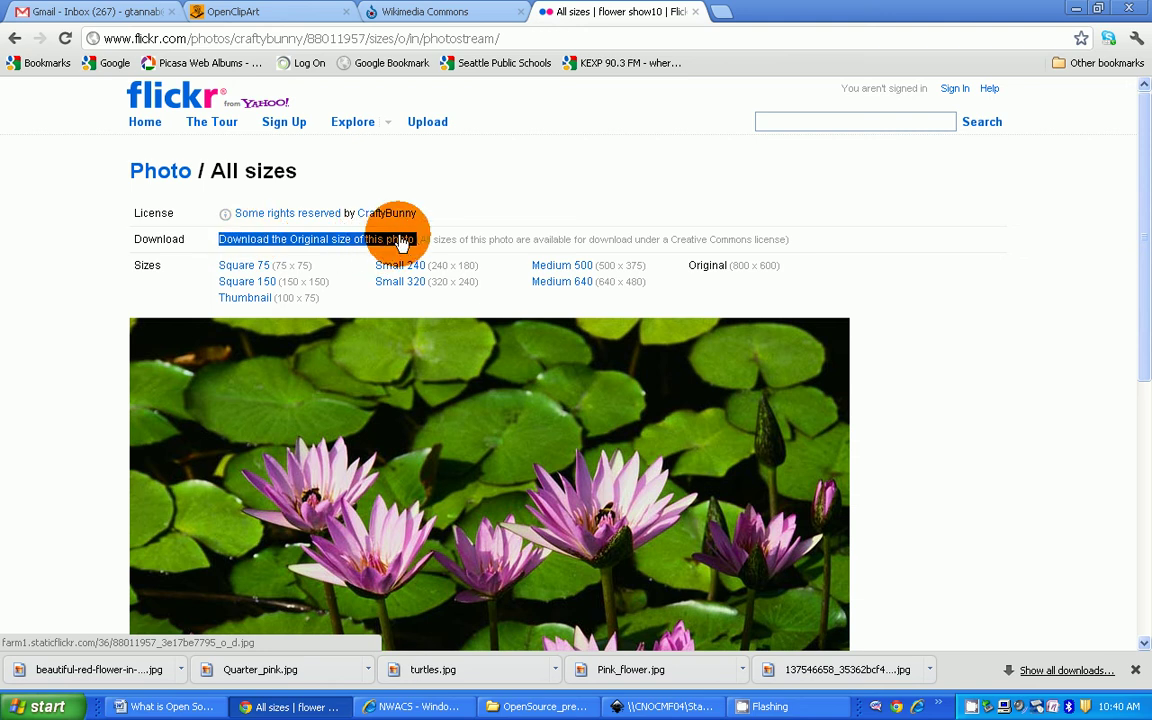
pyautogui.click(215, 340)
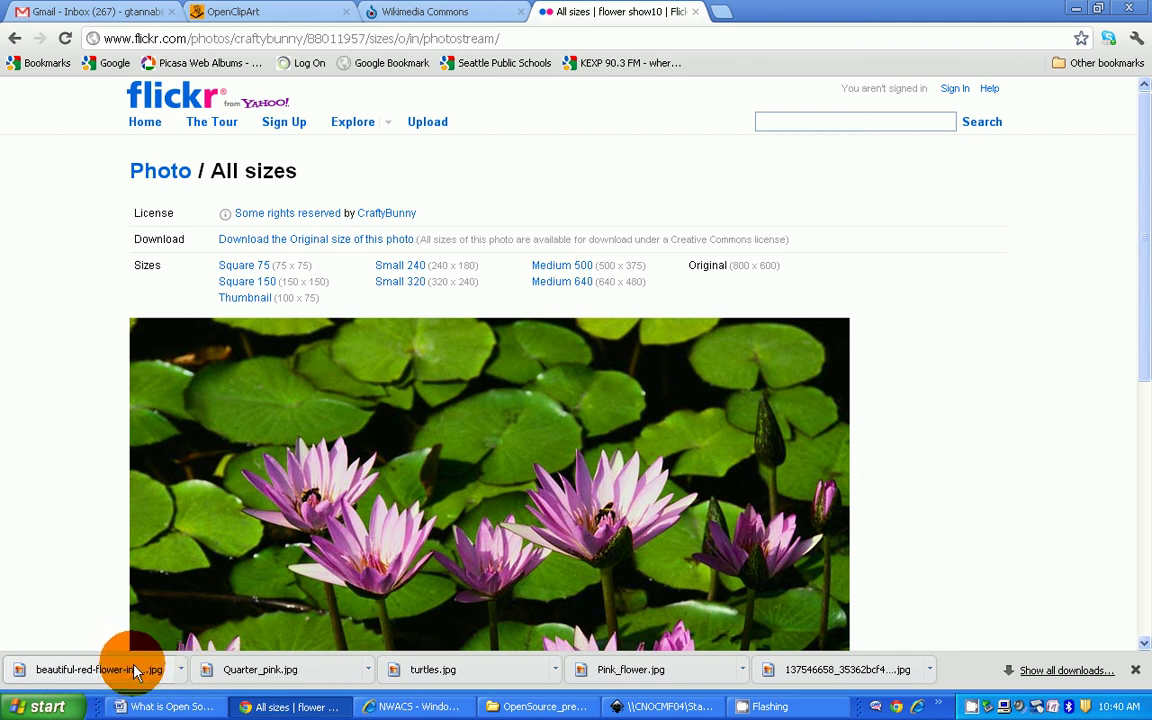
pyautogui.moveTo(135, 672); pyautogui.dragTo(294, 378)
pyautogui.rightClick(294, 378)
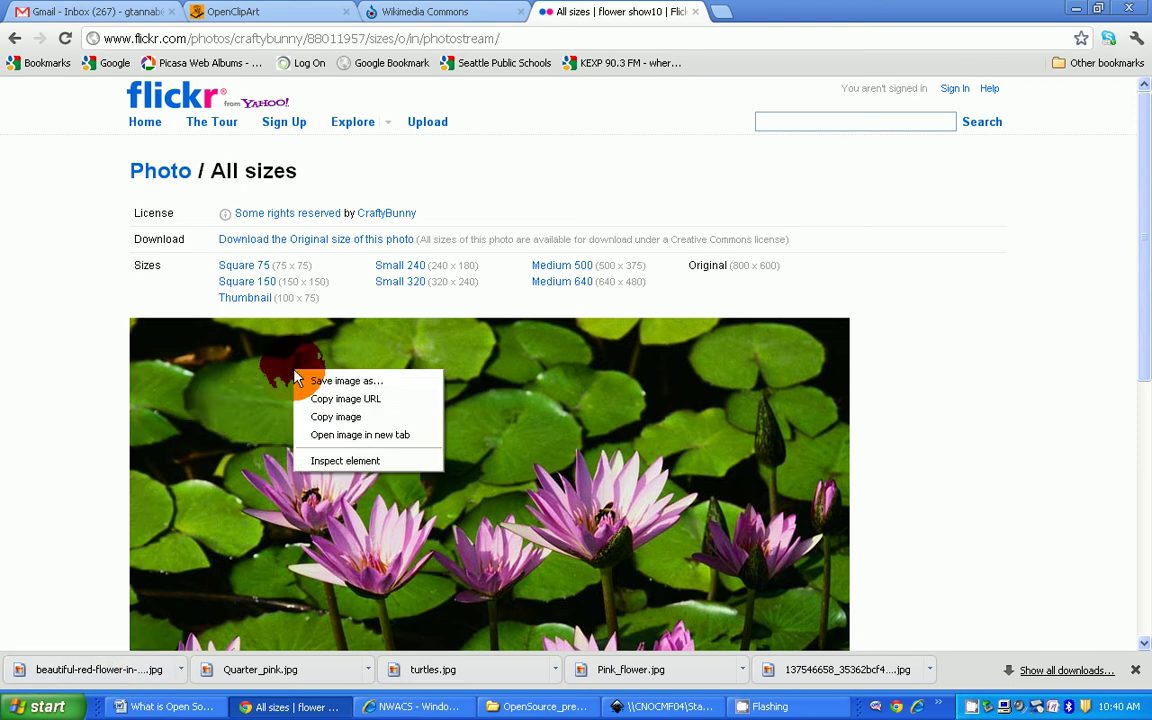
pyautogui.click(364, 381)
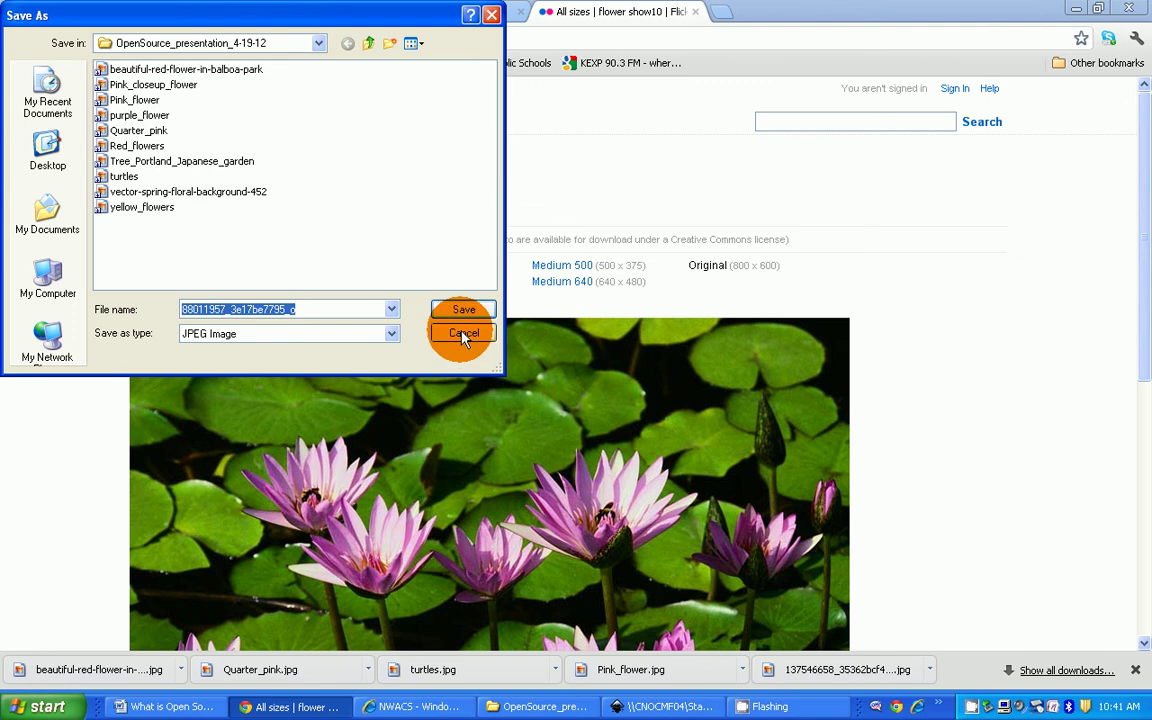
pyautogui.click(463, 338)
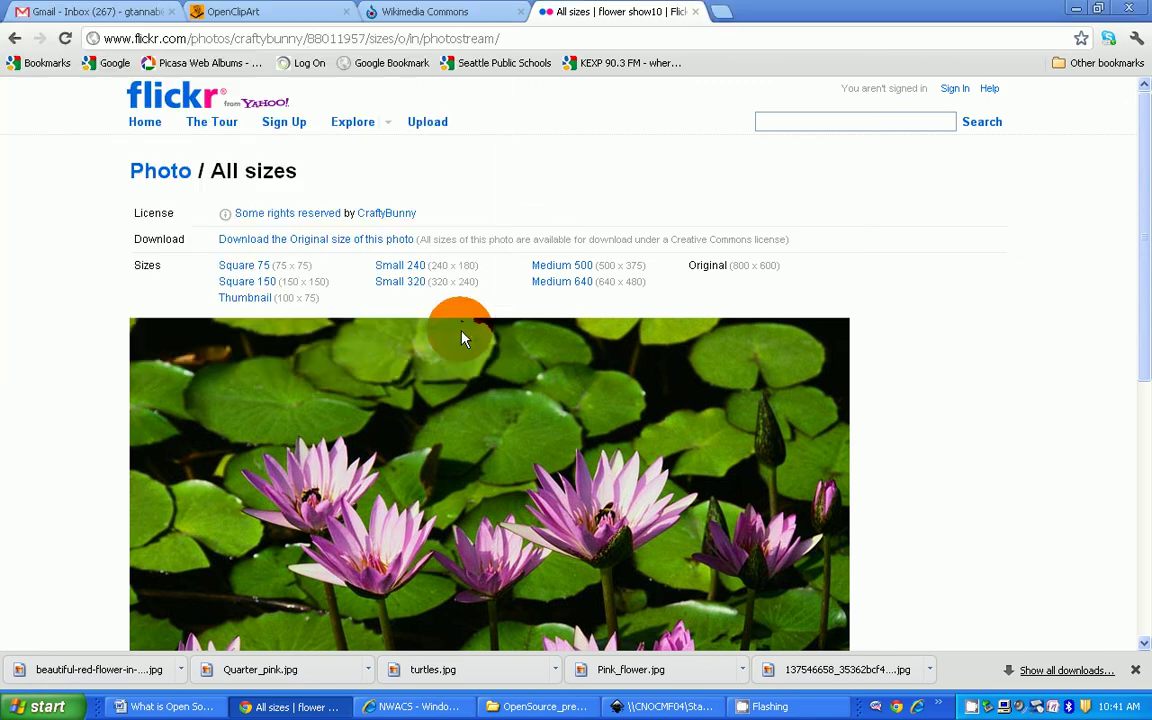
# Step: Look over the original-size water lilies photo and the rest of its "All sizes" page down to the footer
pyautogui.scroll(-1, 449, 419)
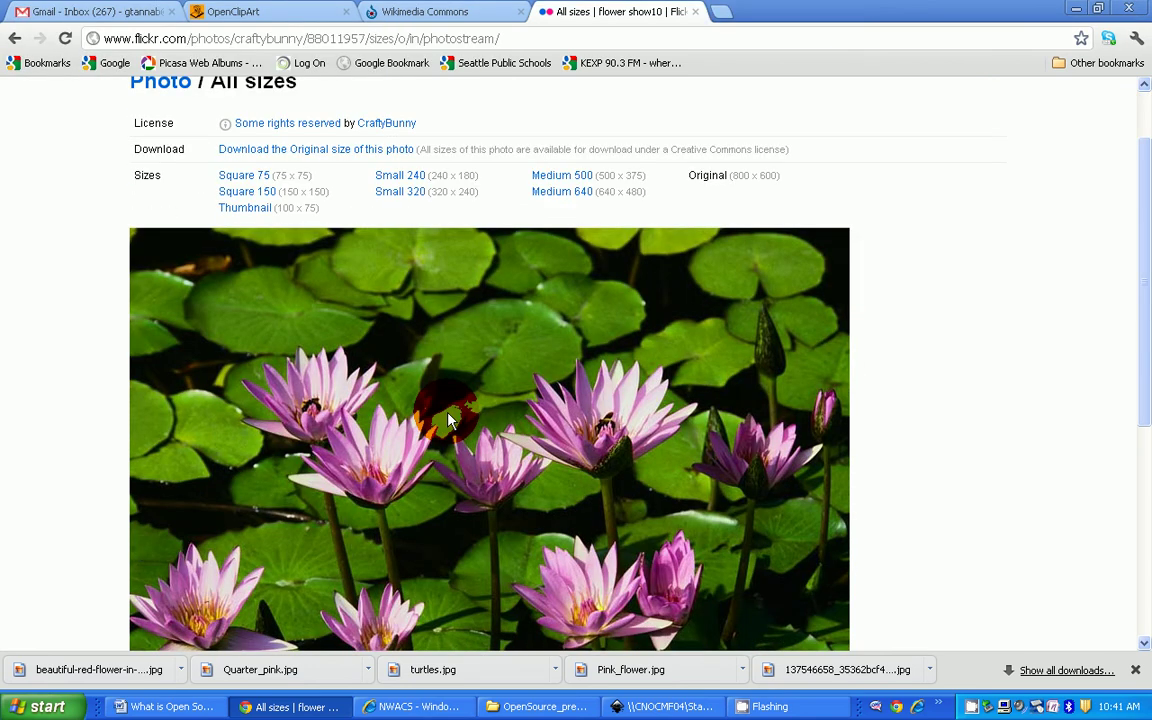
pyautogui.scroll(-3, 366, 419)
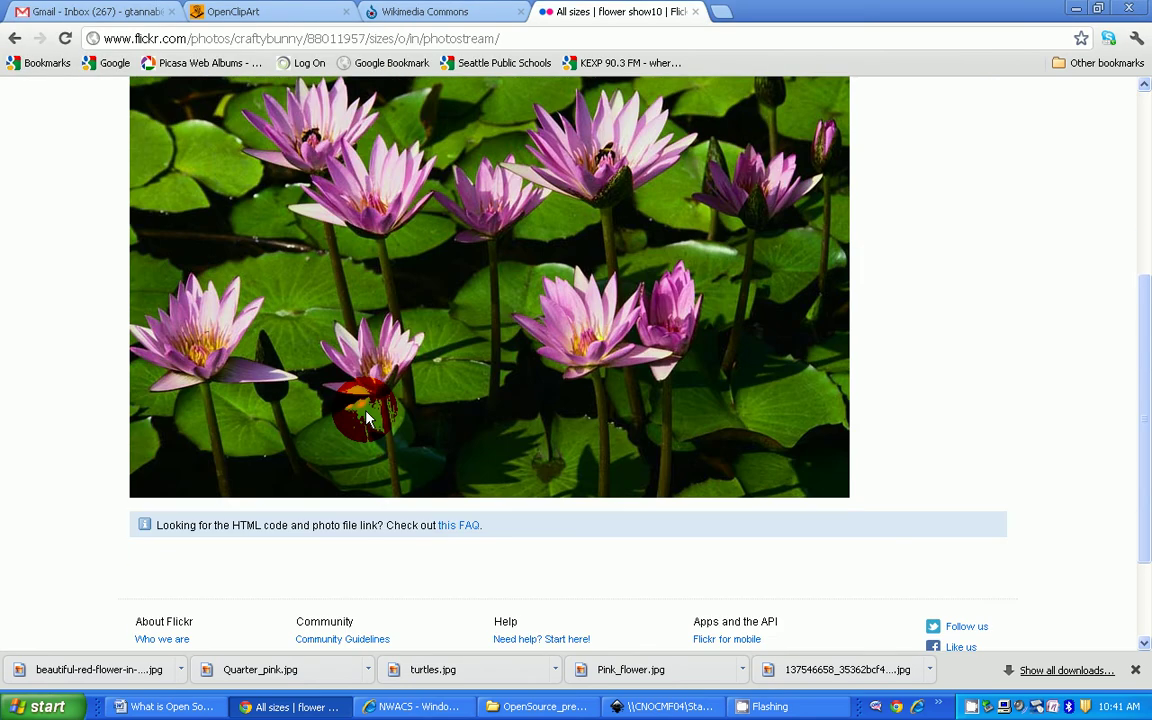
pyautogui.scroll(2, 362, 410)
pyautogui.scroll(-3, 365, 411)
pyautogui.scroll(5, 360, 400)
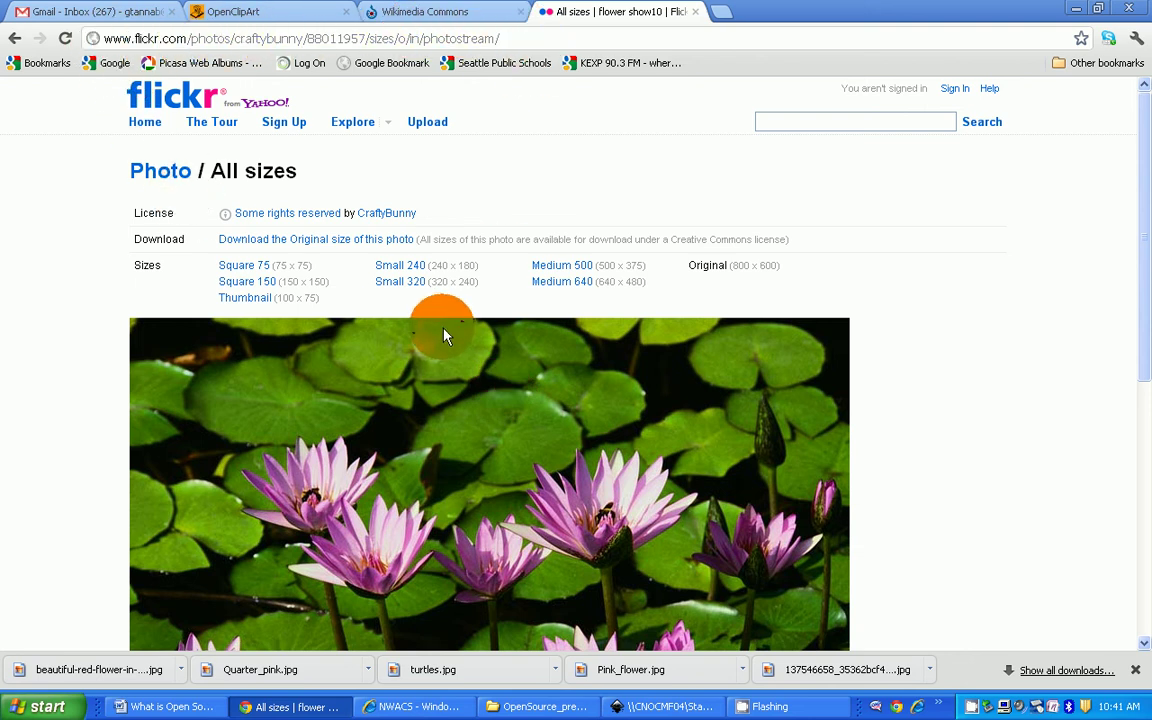
pyautogui.scroll(-5, 448, 342)
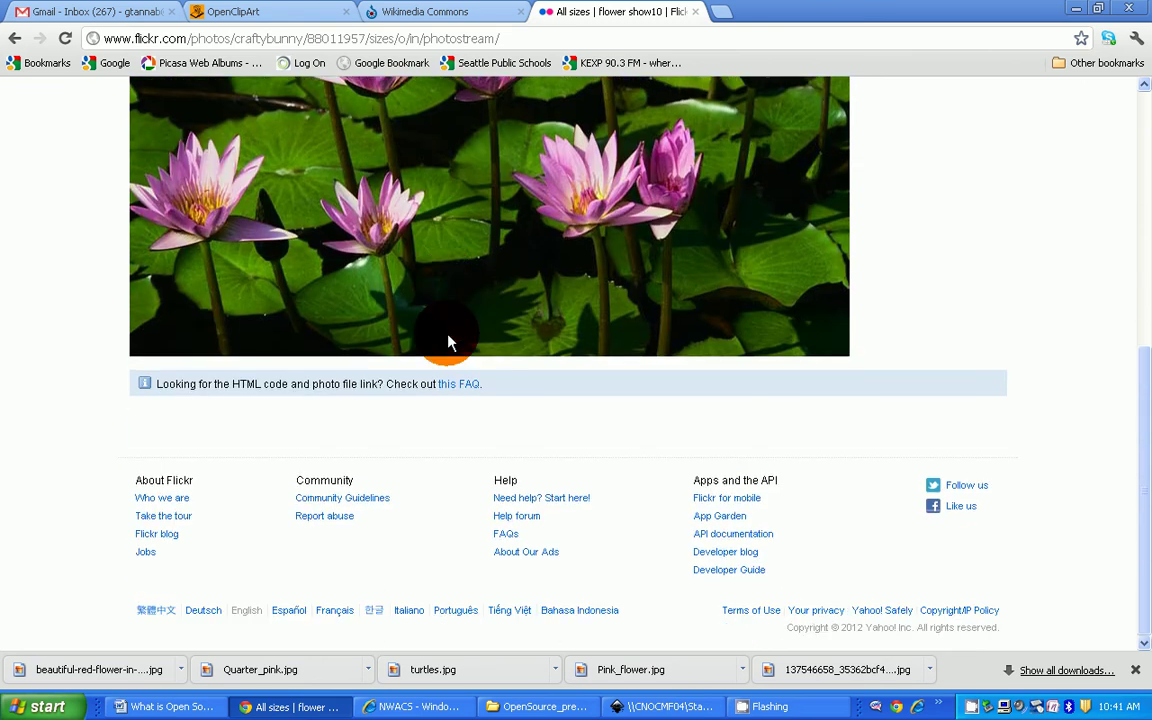
pyautogui.scroll(3, 448, 342)
pyautogui.scroll(3, 448, 342)
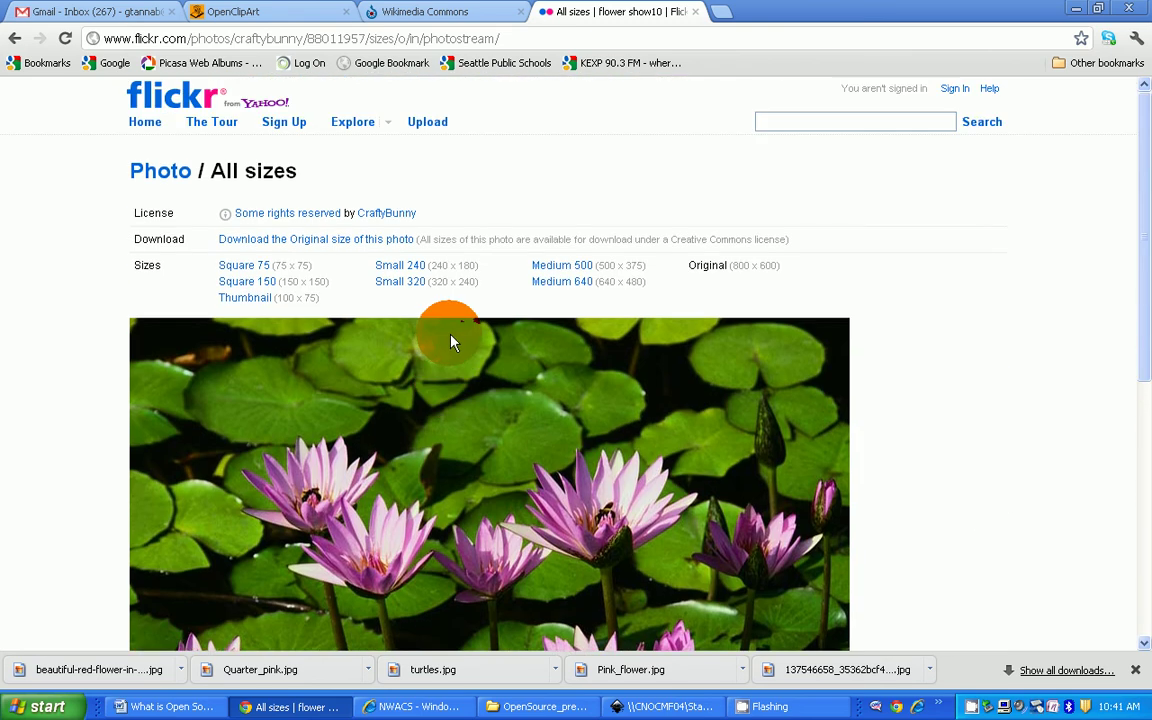
# Step: Switch to the Wikimedia Commons main page and open the file page of its picture of the day
pyautogui.click(432, 14)
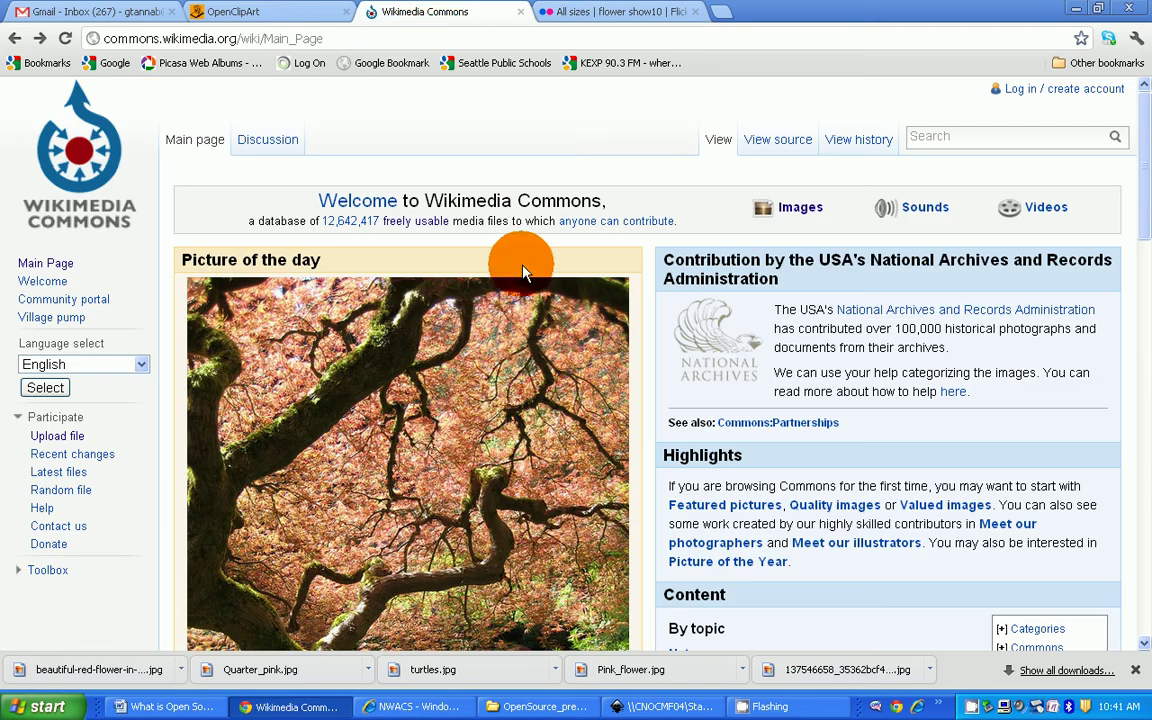
pyautogui.scroll(-2, 522, 270)
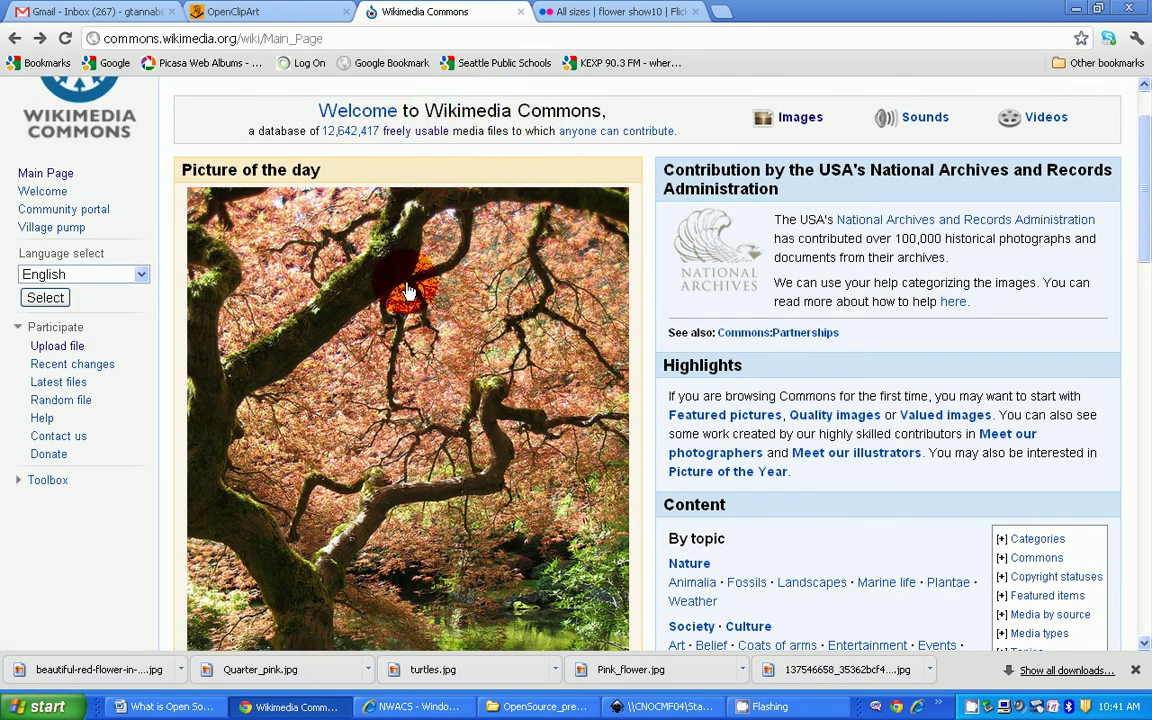
pyautogui.scroll(-2, 400, 275)
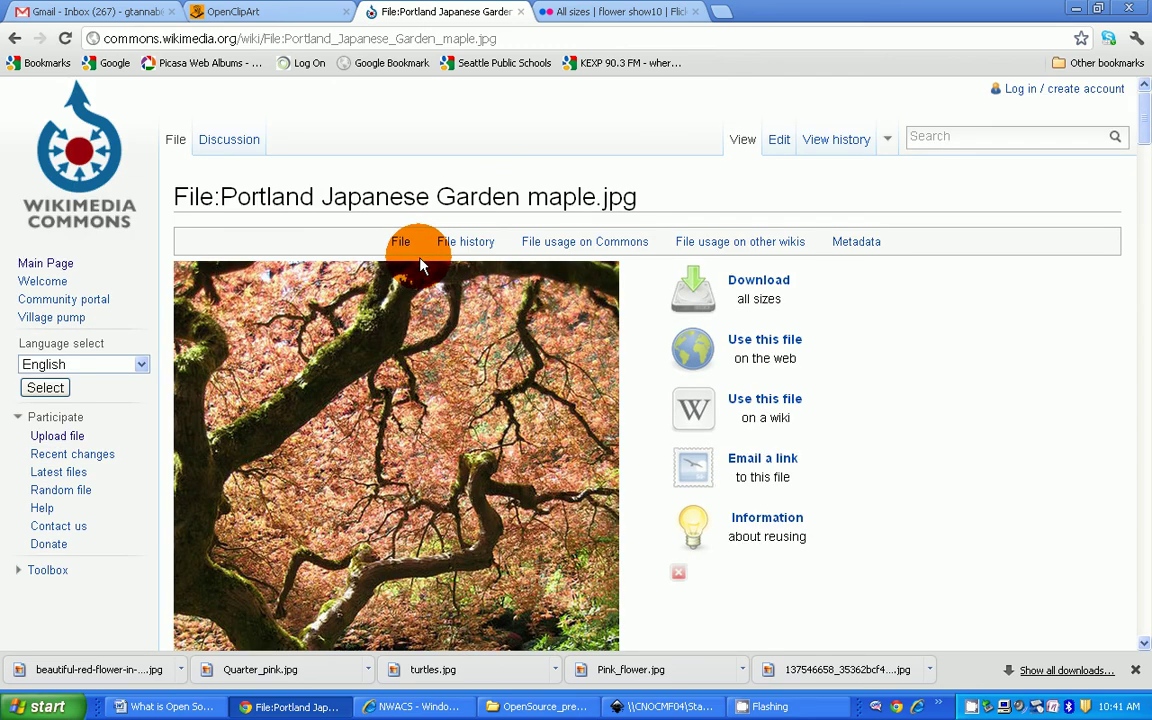
# Step: Review the source, author and licensing details on the Portland Japanese Garden maple file page, returning to its start
pyautogui.scroll(-3, 420, 265)
pyautogui.scroll(-3, 420, 265)
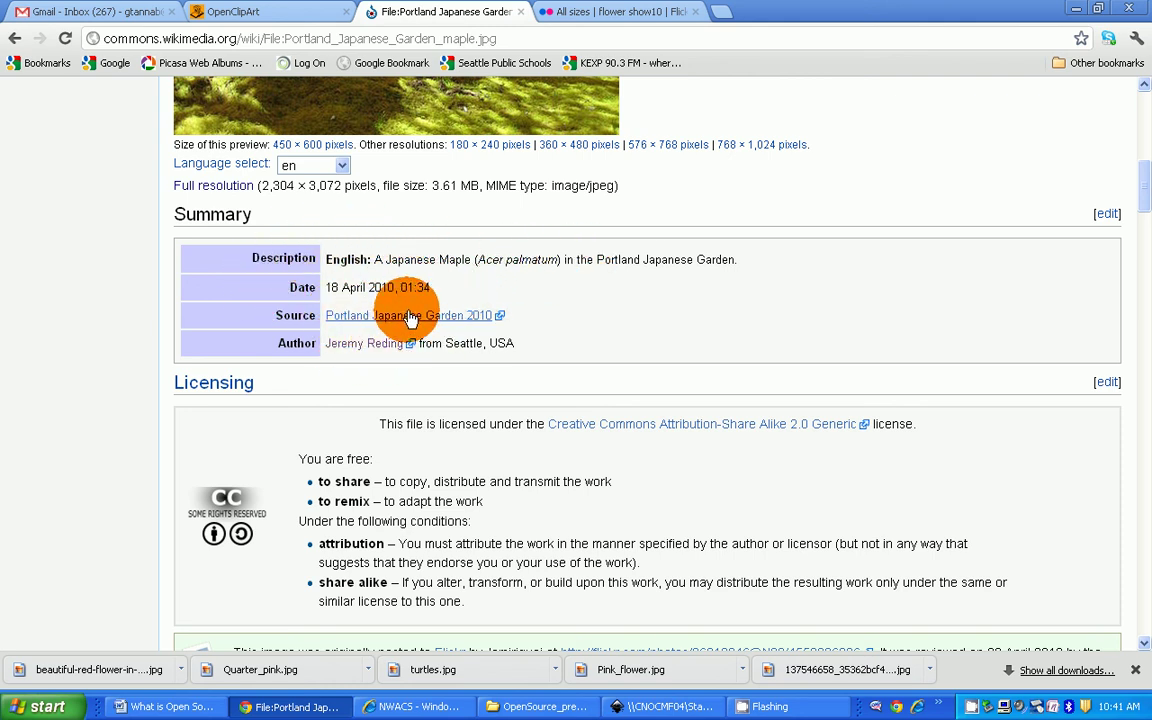
pyautogui.scroll(-3, 595, 289)
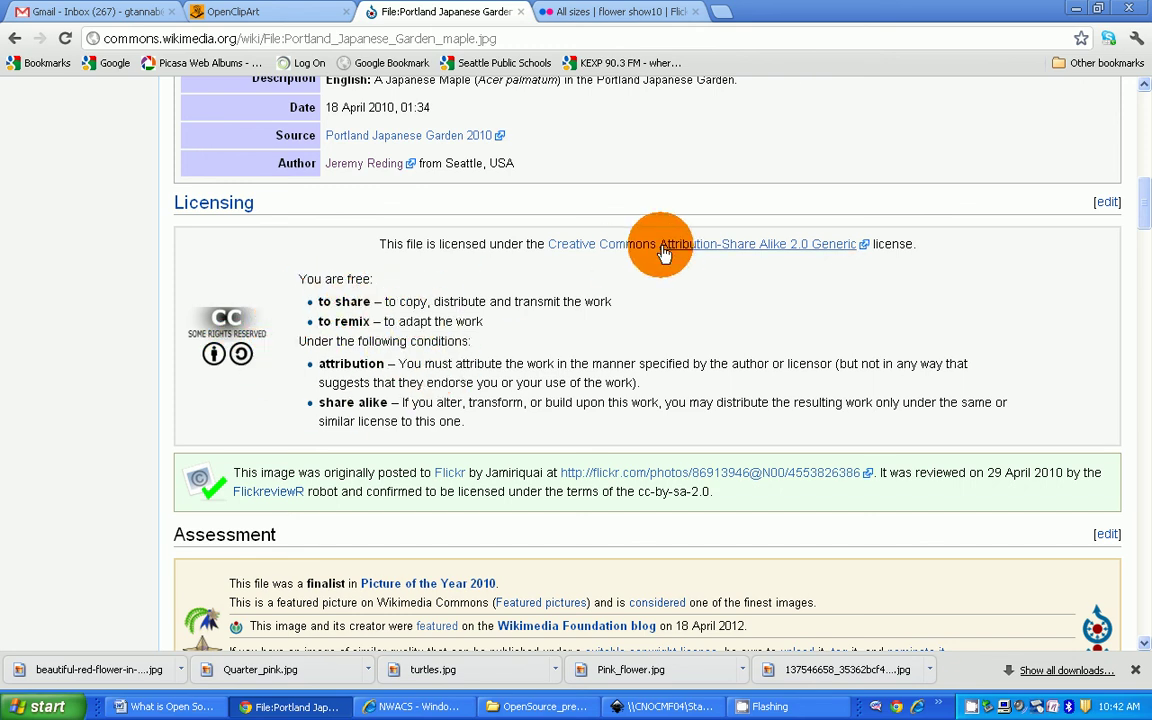
pyautogui.scroll(9, 666, 260)
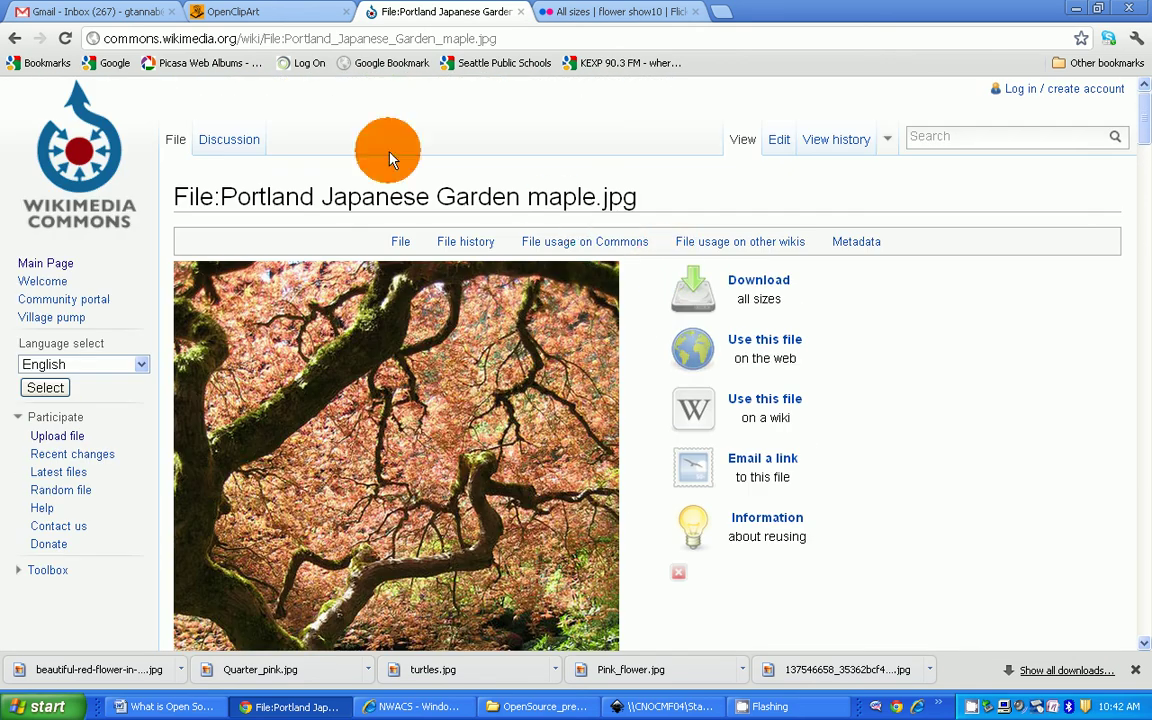